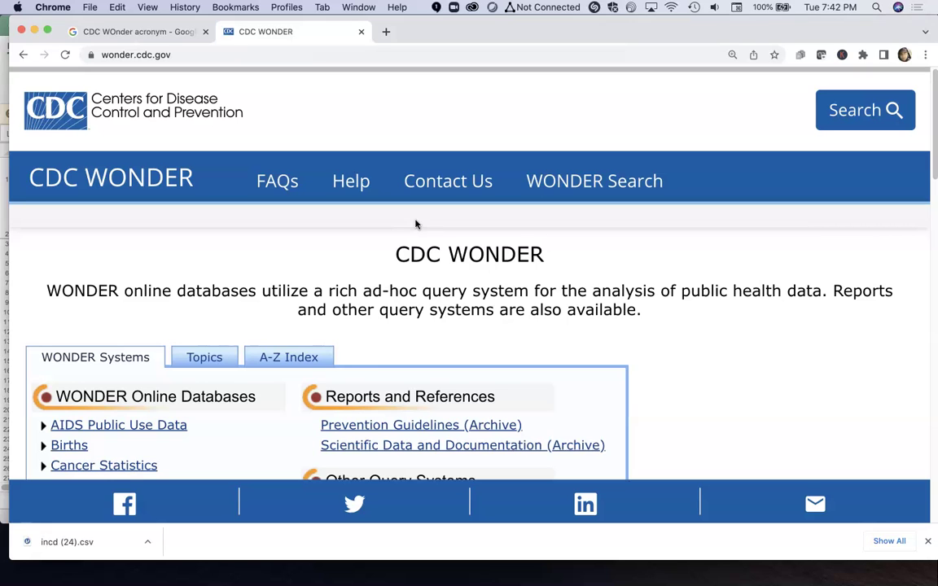
# - Look through the WONDER online databases listed on the CDC WONDER home page, including the Deaths and Environment sections
pyautogui.click(454, 278)
pyautogui.scroll(-5, 454, 277)
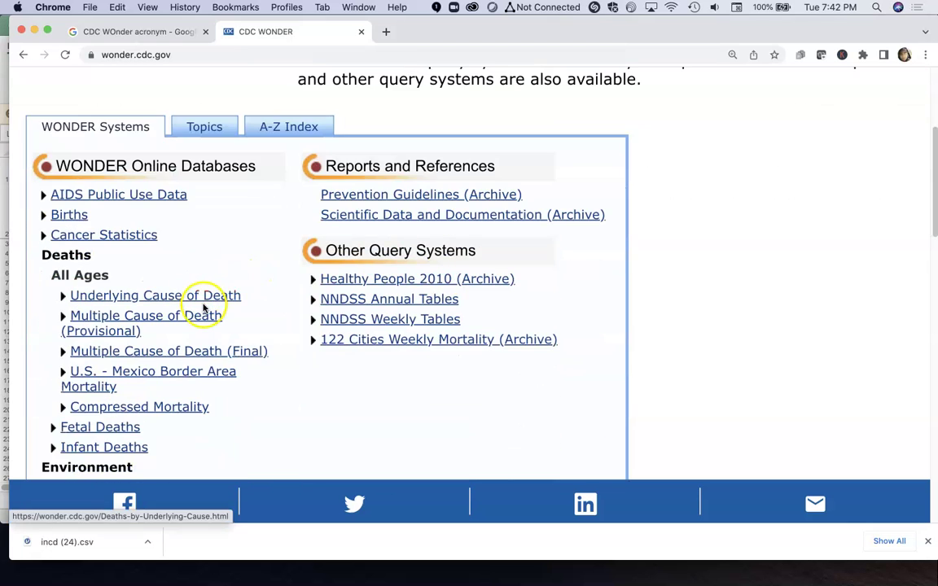
pyautogui.click(205, 298)
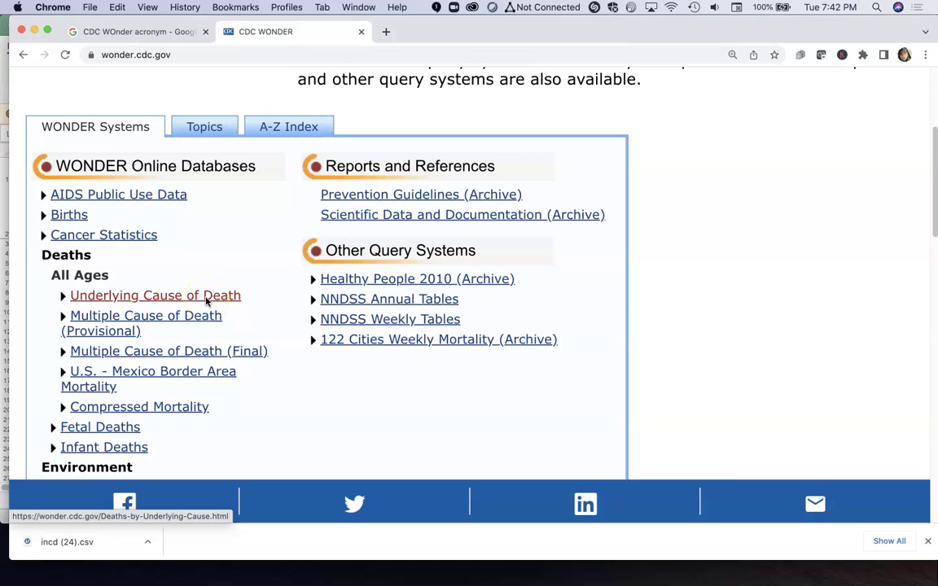
pyautogui.click(208, 298)
pyautogui.scroll(-1, 231, 295)
pyautogui.scroll(-5, 231, 295)
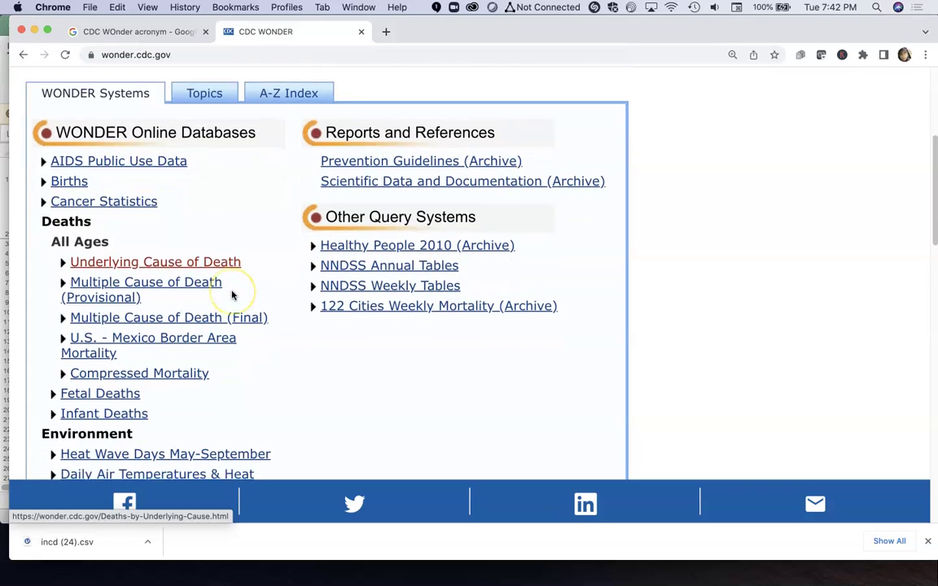
pyautogui.scroll(4, 204, 289)
pyautogui.scroll(6, 193, 236)
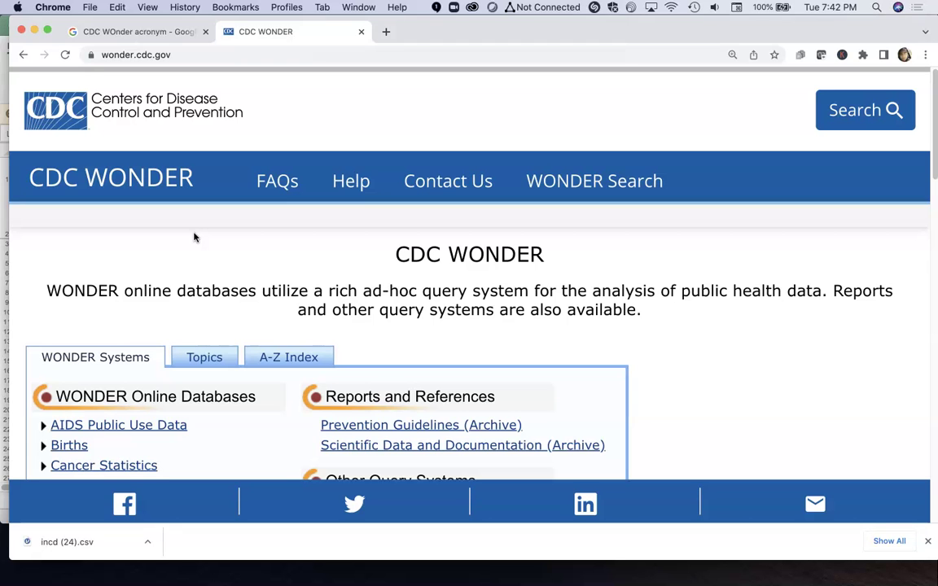
pyautogui.scroll(-1, 404, 259)
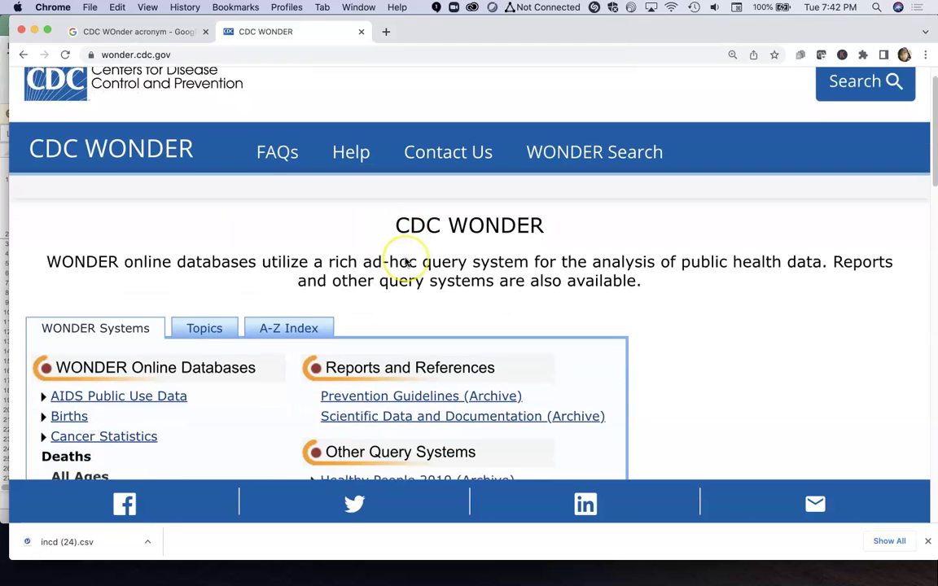
pyautogui.scroll(-10, 404, 260)
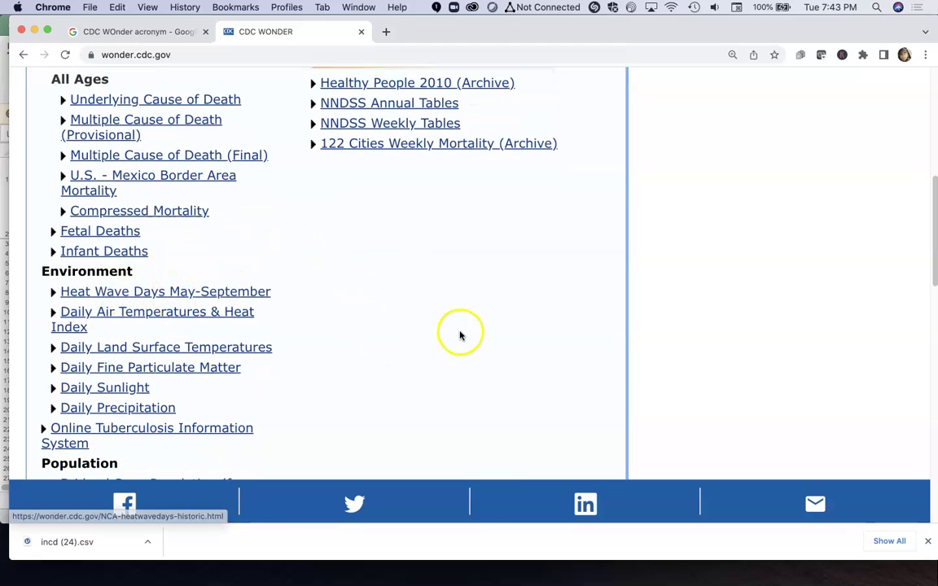
pyautogui.scroll(10, 461, 335)
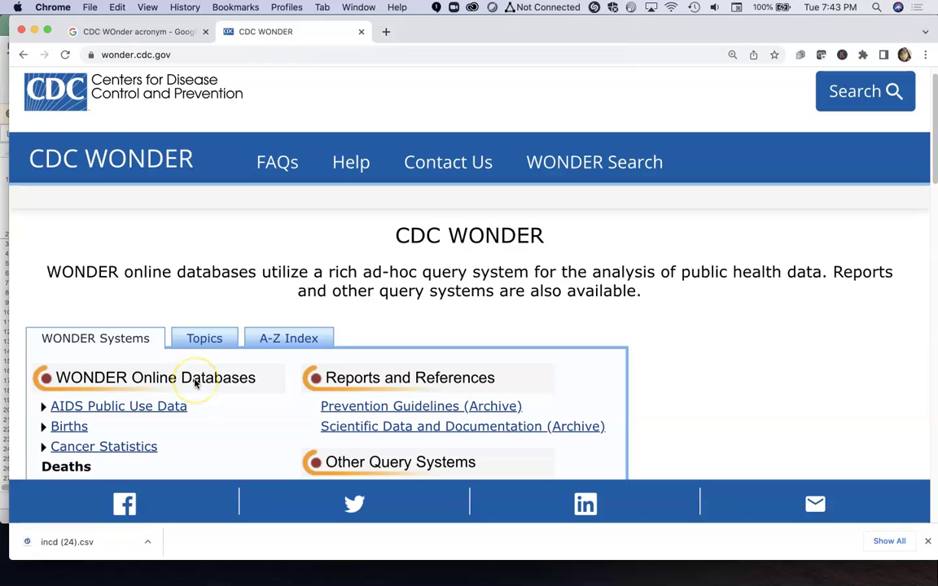
pyautogui.scroll(-3, 195, 384)
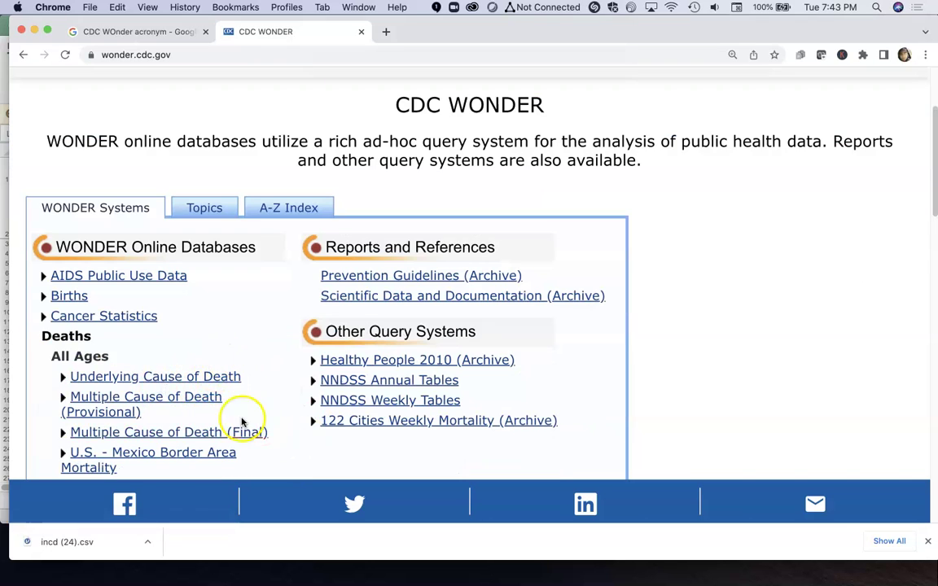
pyautogui.scroll(-3, 228, 383)
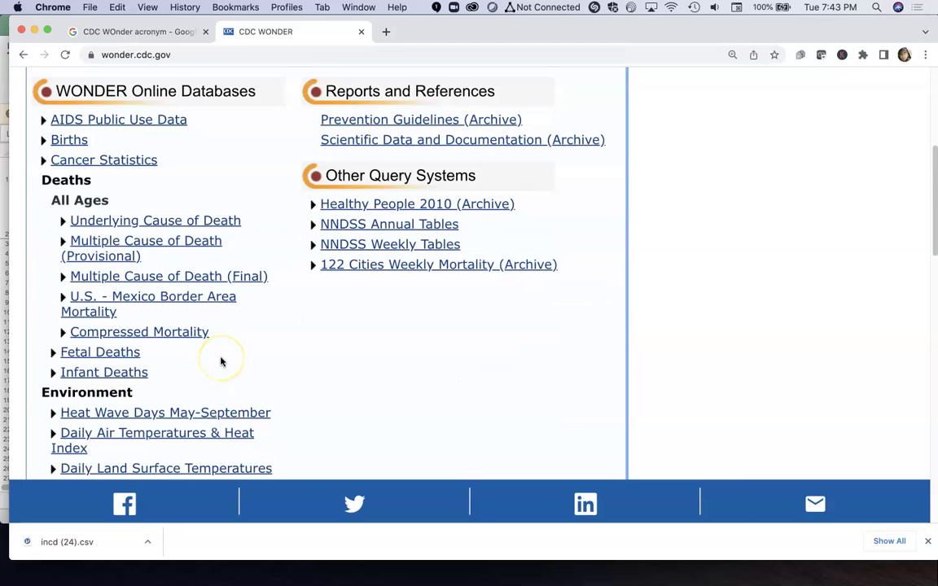
pyautogui.scroll(7, 220, 360)
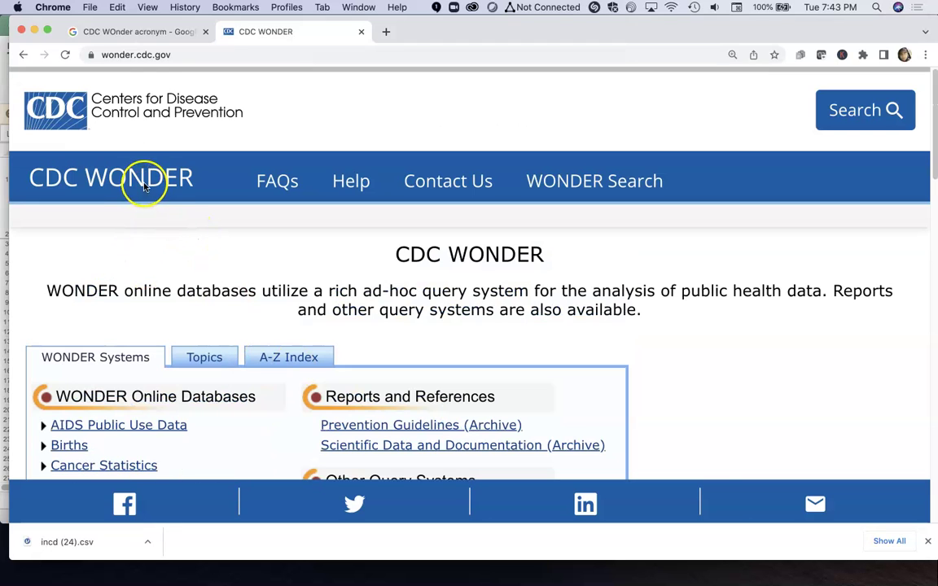
# - Check what the WONDER acronym stands for in the open Google search results and return to the CDC WONDER page
pyautogui.click(151, 34)
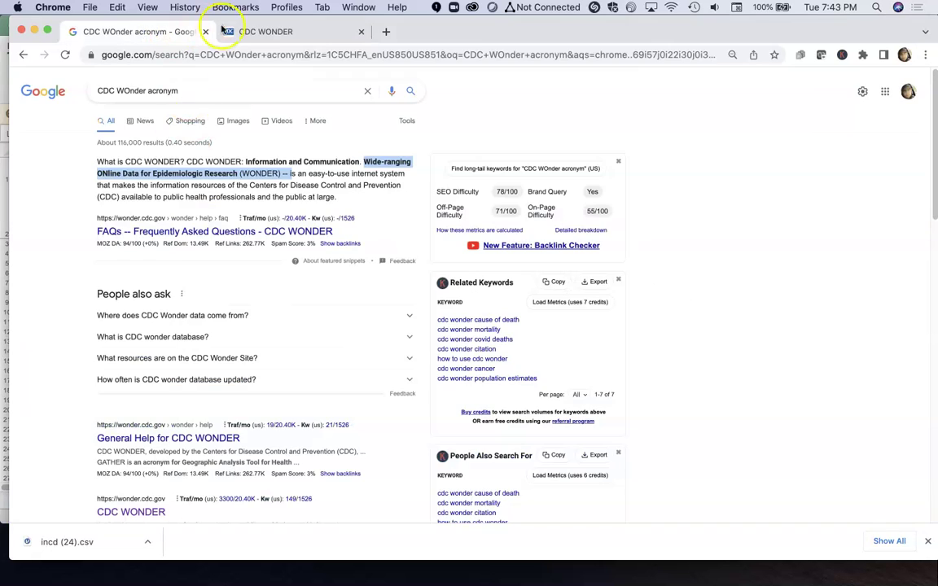
pyautogui.click(245, 31)
pyautogui.click(145, 31)
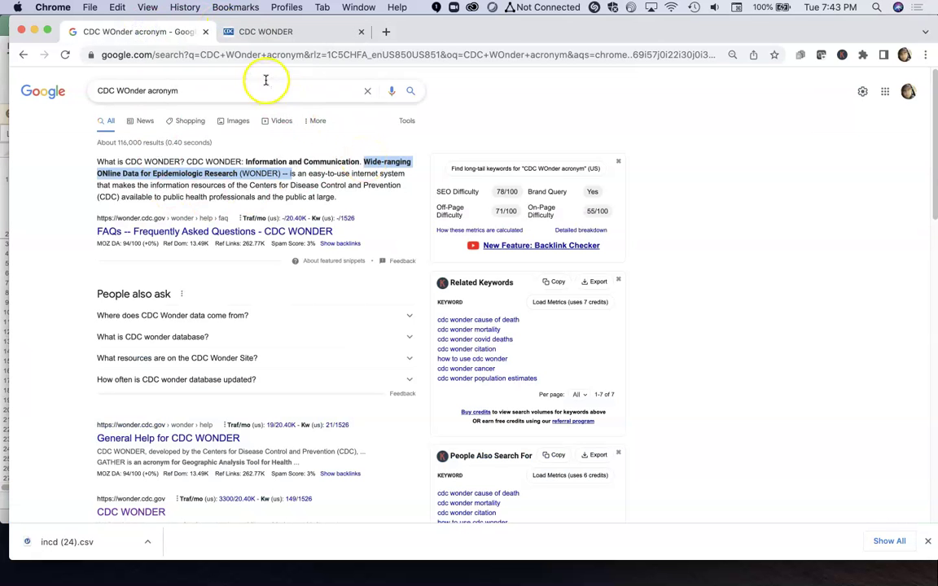
pyautogui.click(262, 36)
# - Open the 1999-2020 Underlying Cause of Death by Bridged-Race Categories dataset from the all-ages deaths databases
pyautogui.scroll(-5, 326, 308)
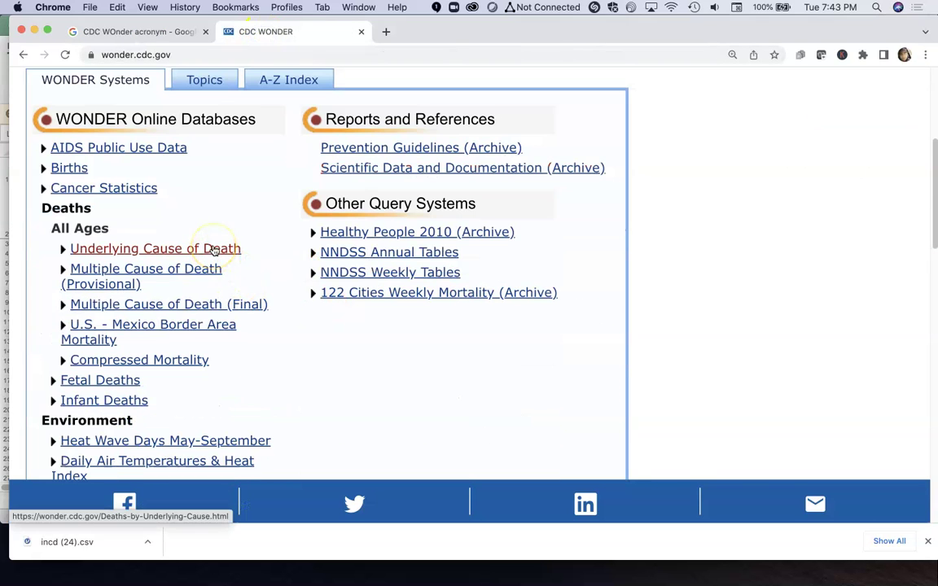
pyautogui.click(212, 248)
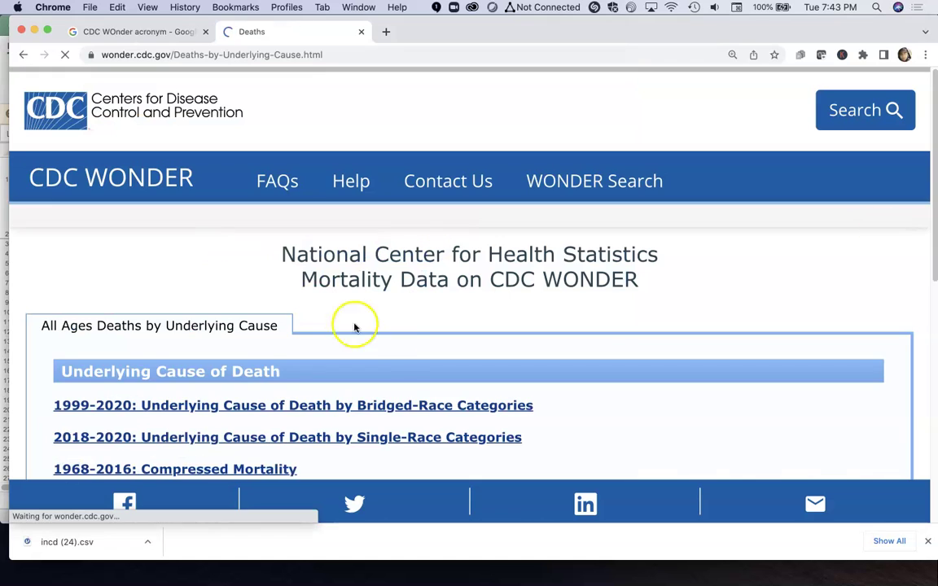
pyautogui.scroll(-5, 392, 344)
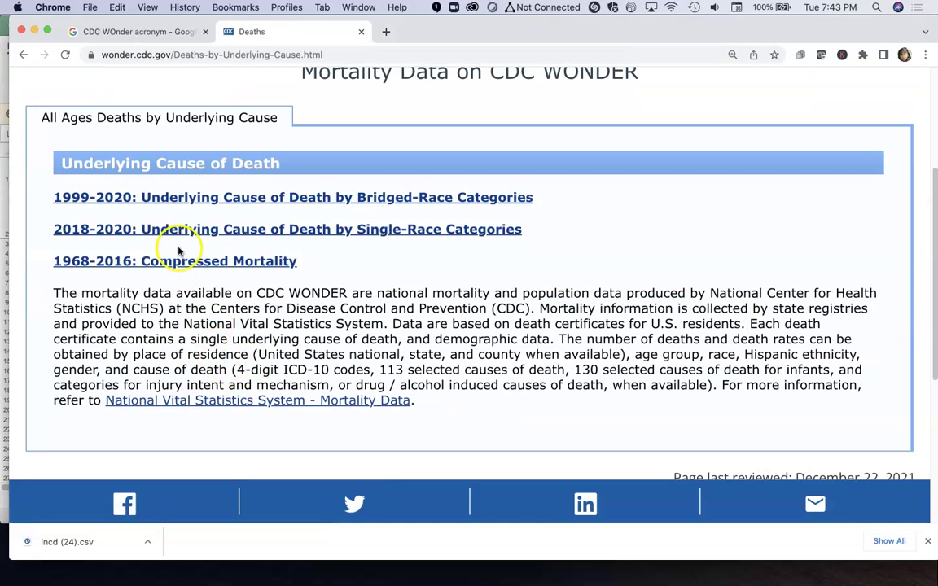
pyautogui.click(201, 198)
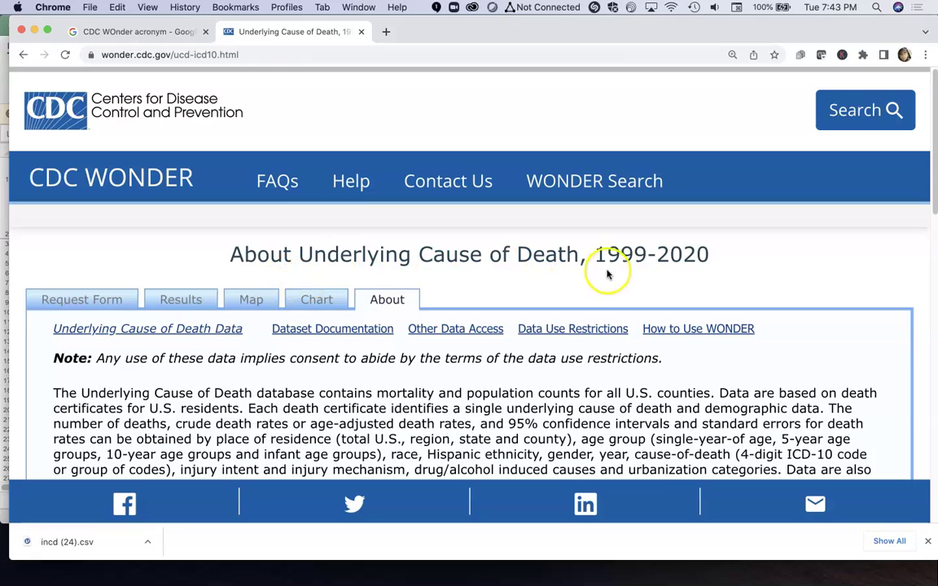
# - Review the dataset's year range and data use restrictions, and agree to the terms of data use
pyautogui.moveTo(706, 256); pyautogui.dragTo(596, 256)
pyautogui.scroll(-5, 614, 271)
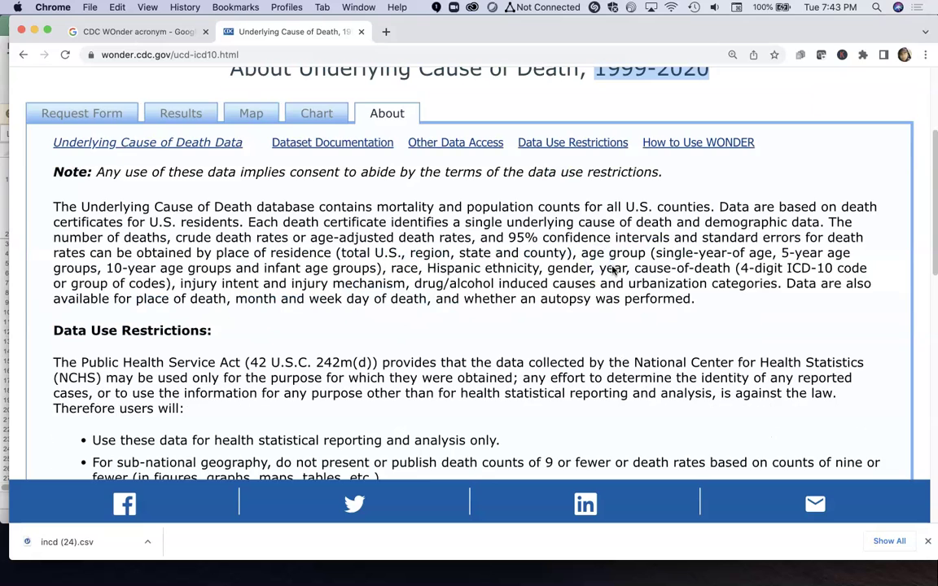
pyautogui.scroll(-3, 613, 270)
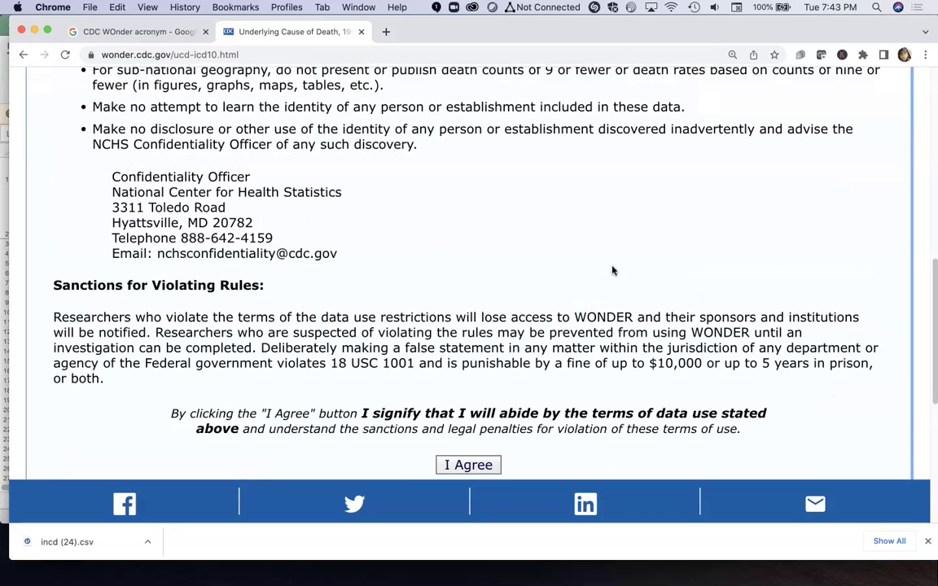
pyautogui.scroll(-2, 614, 271)
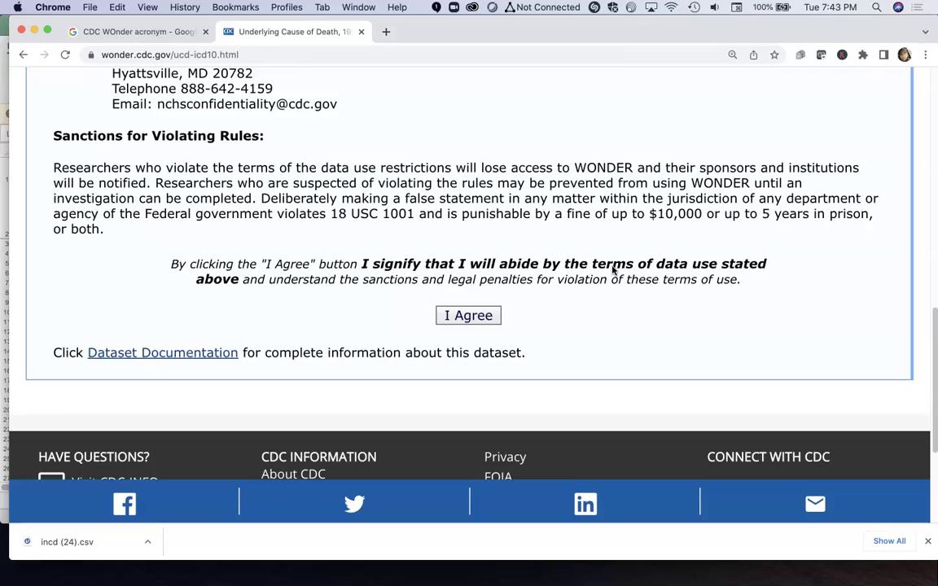
pyautogui.scroll(10, 614, 270)
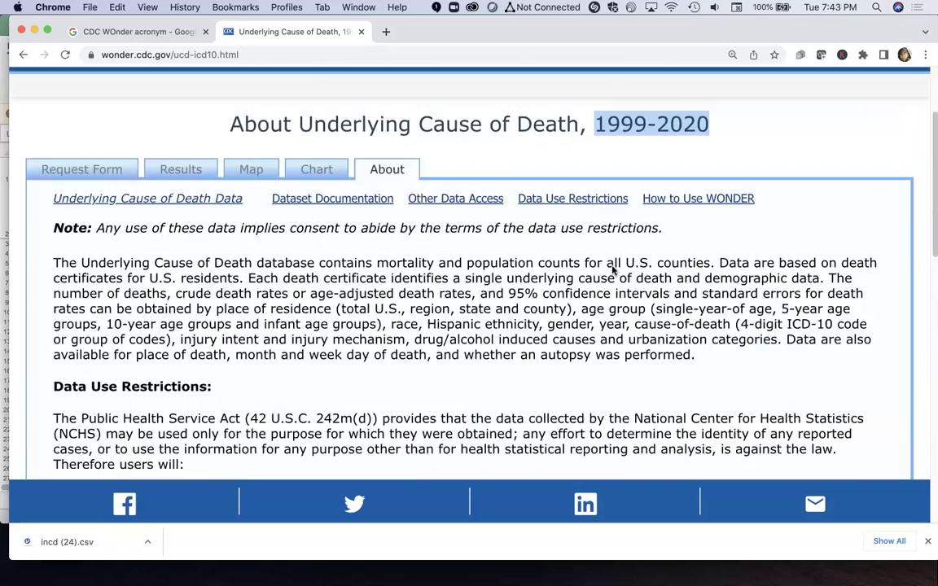
pyautogui.scroll(-10, 614, 270)
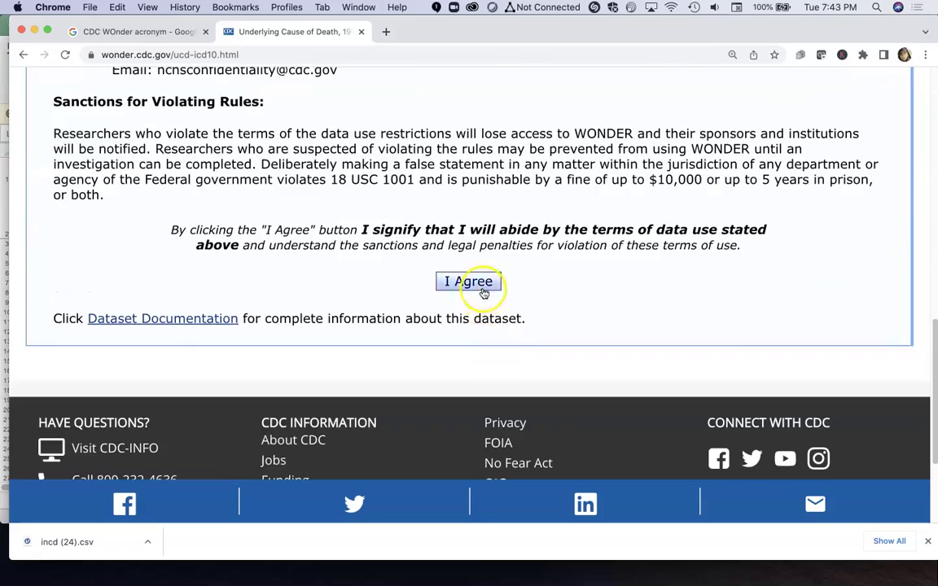
pyautogui.click(484, 292)
# - Set the table layout of the request form to group results by County
pyautogui.scroll(-2, 588, 306)
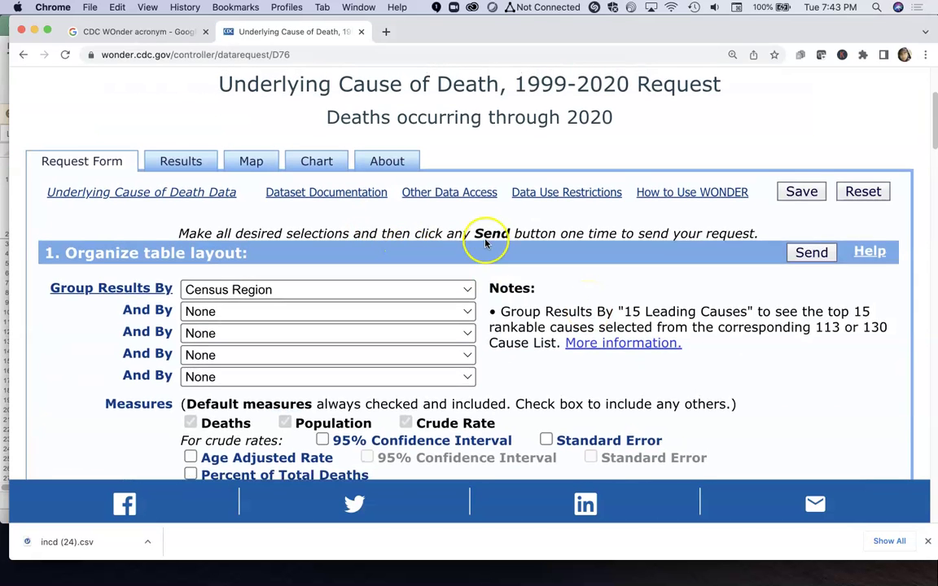
pyautogui.scroll(2, 484, 243)
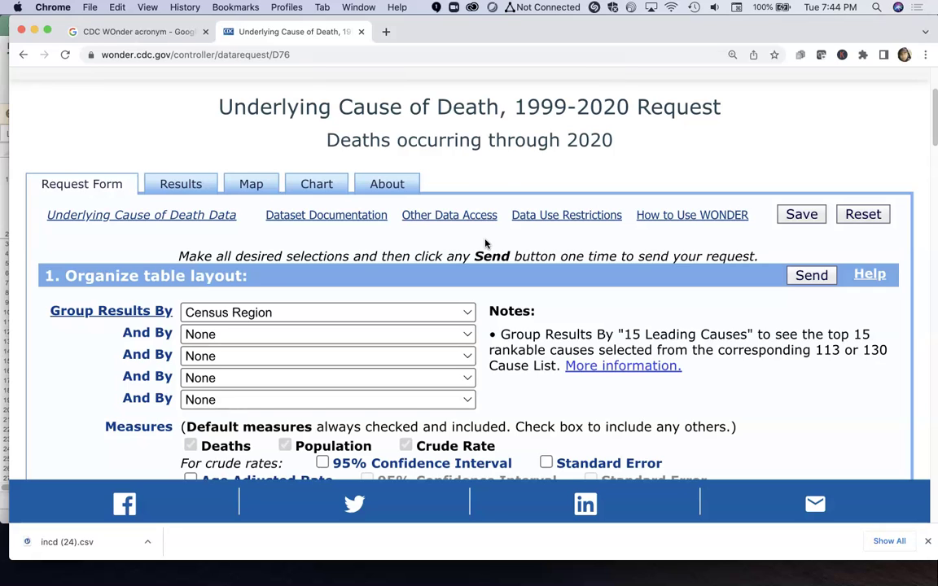
pyautogui.click(379, 311)
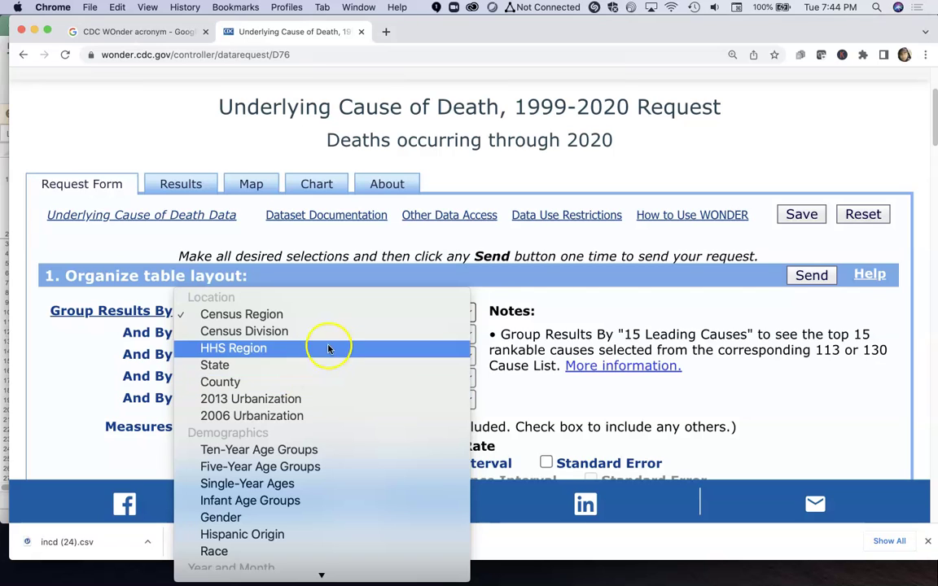
pyautogui.click(564, 332)
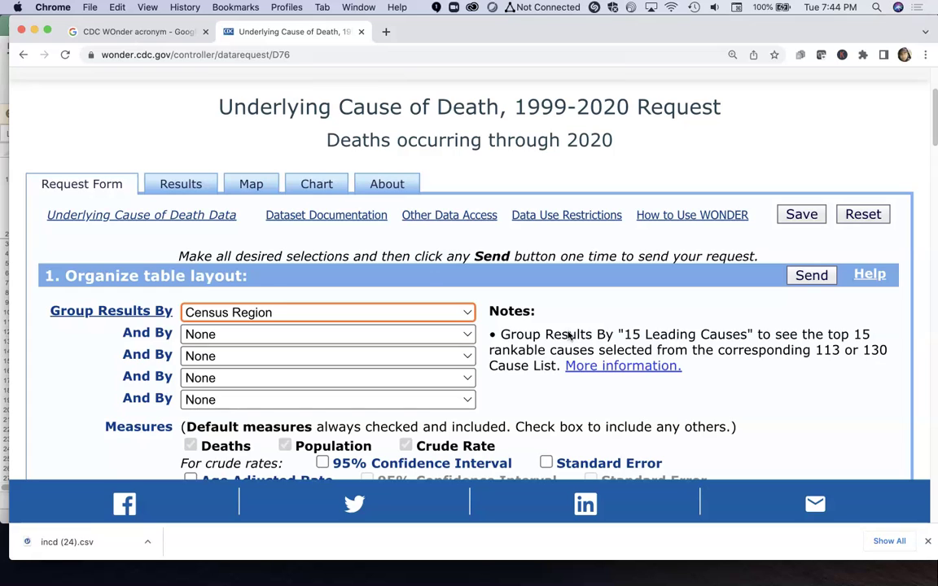
pyautogui.click(471, 314)
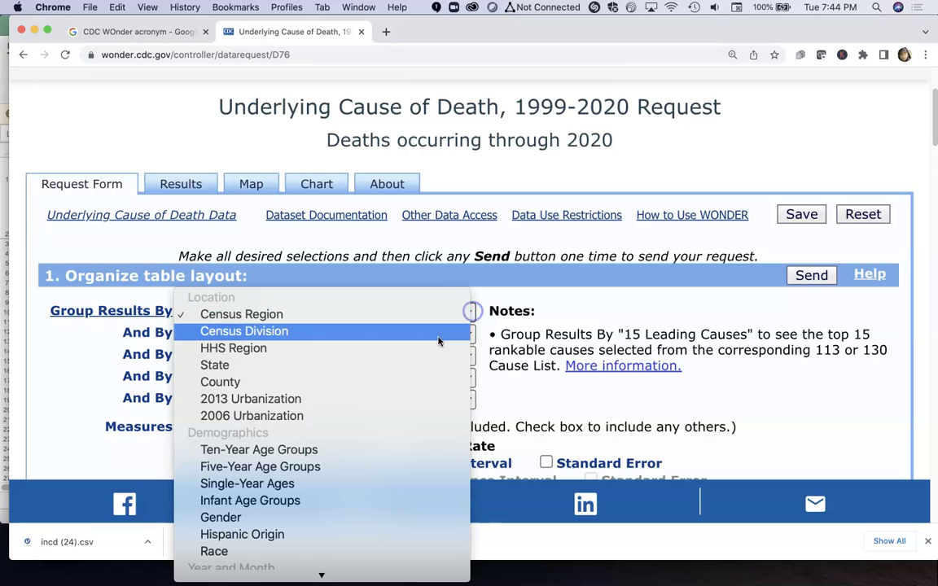
pyautogui.click(411, 381)
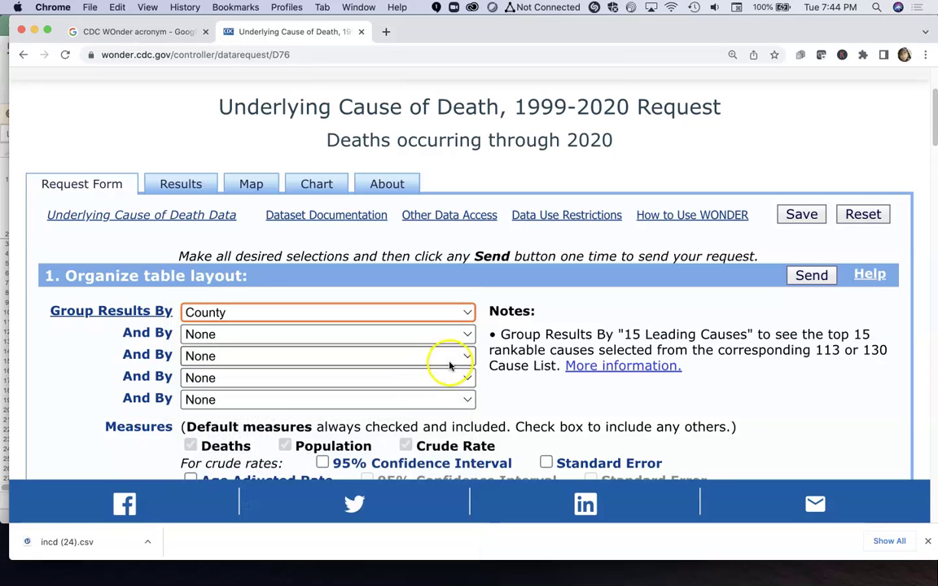
# - Include the Age Adjusted Rate and Percent of Total Deaths measures in the table layout
pyautogui.scroll(-1, 440, 370)
pyautogui.scroll(-3, 395, 371)
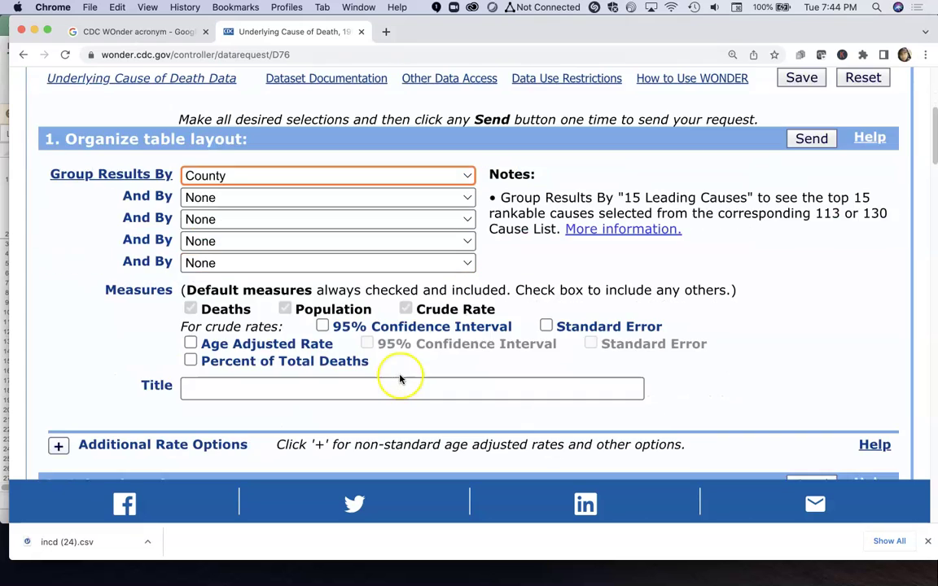
pyautogui.scroll(-3, 399, 378)
pyautogui.scroll(4, 400, 379)
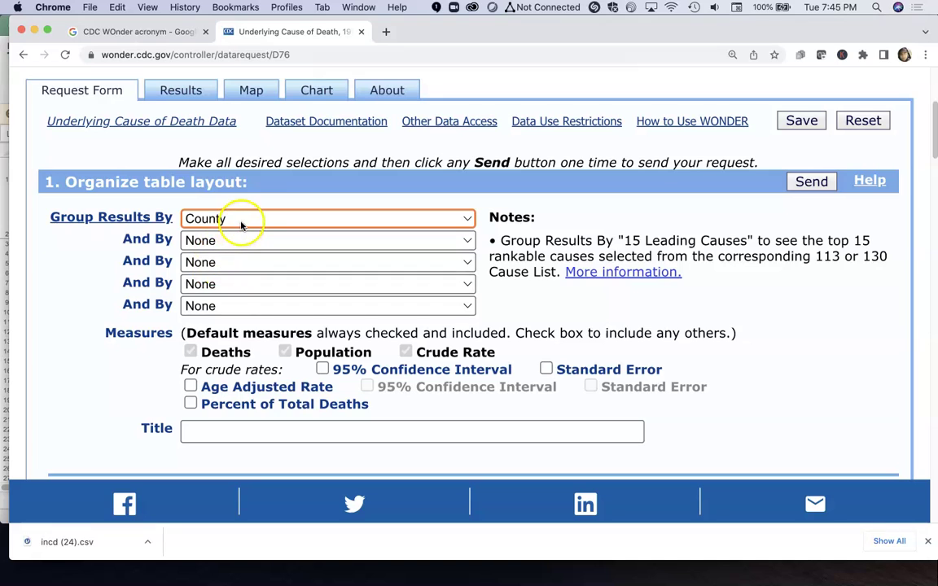
pyautogui.click(190, 388)
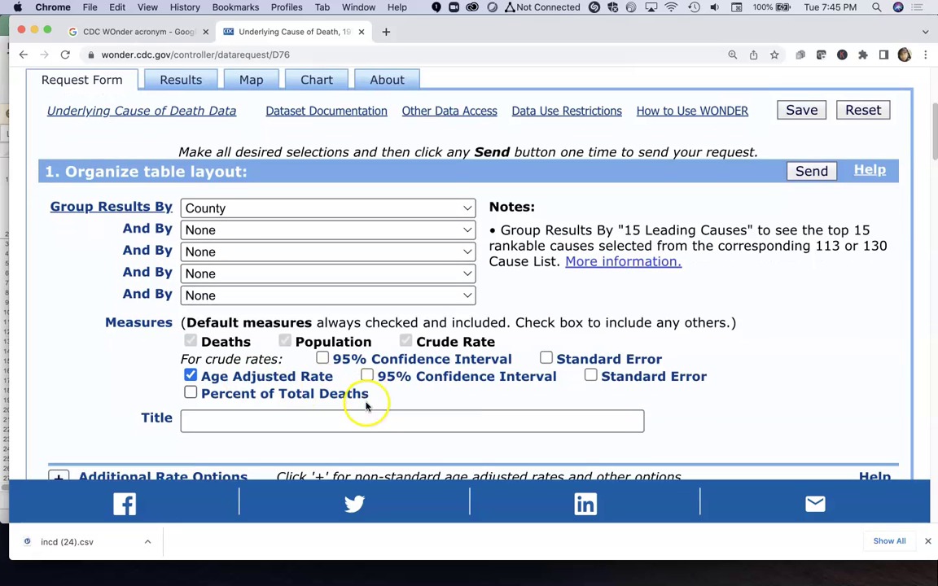
pyautogui.scroll(-1, 366, 401)
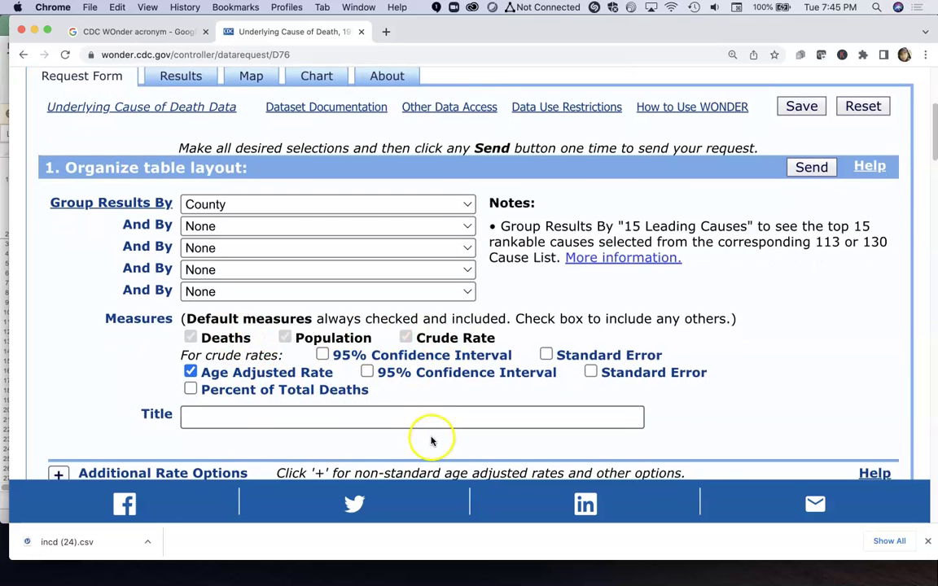
pyautogui.scroll(-10, 433, 440)
pyautogui.scroll(10, 433, 439)
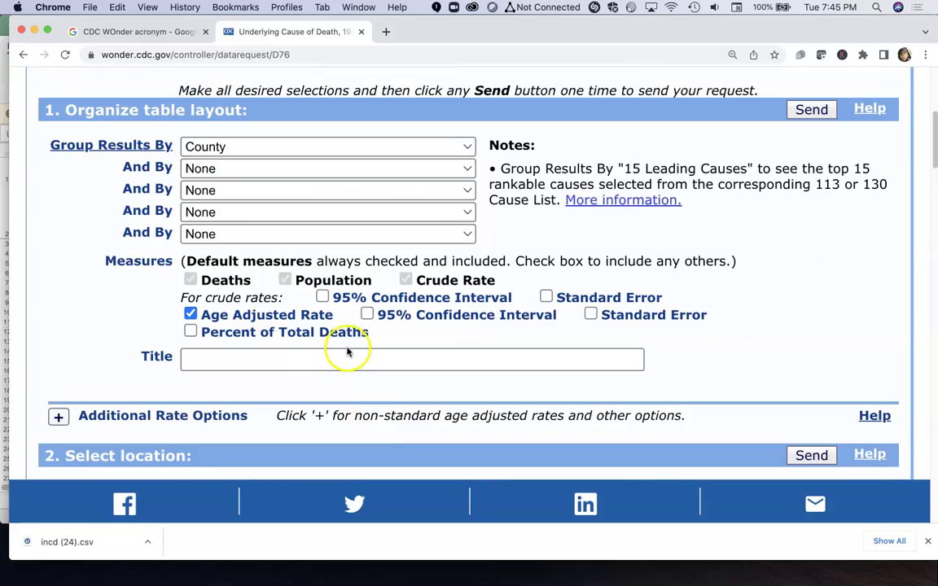
pyautogui.click(357, 361)
# - Look through the States list in the location section of the request form
pyautogui.scroll(-10, 203, 354)
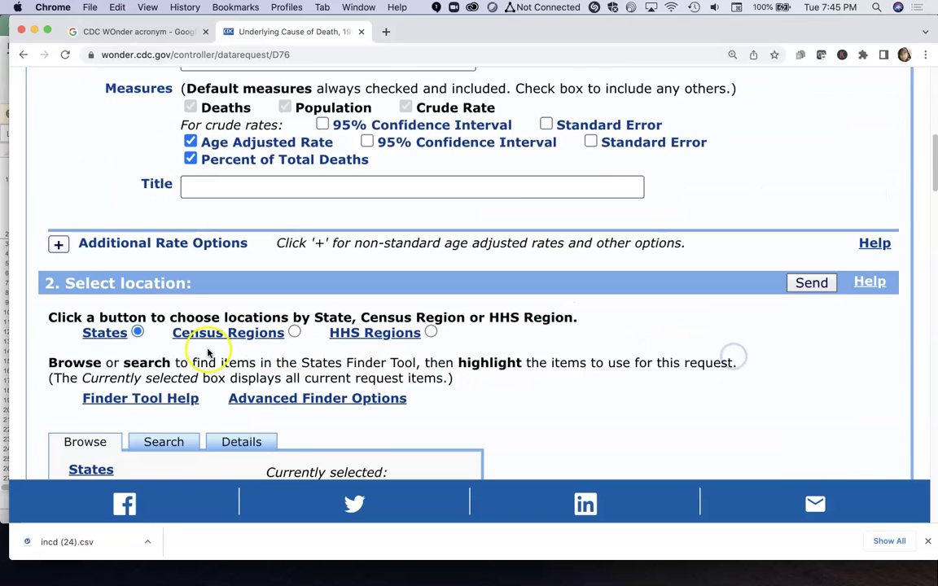
pyautogui.scroll(-8, 196, 350)
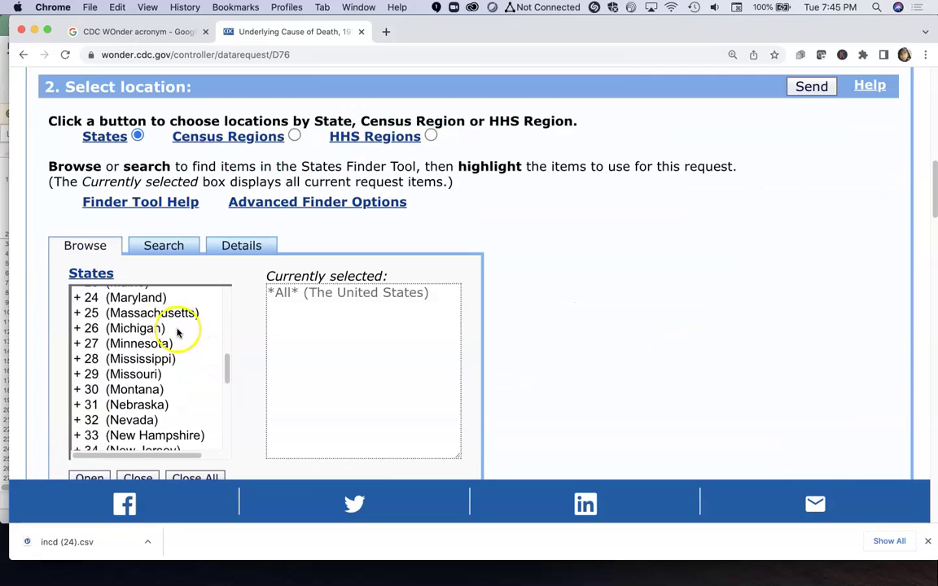
pyautogui.scroll(-3, 178, 358)
pyautogui.scroll(10, 179, 357)
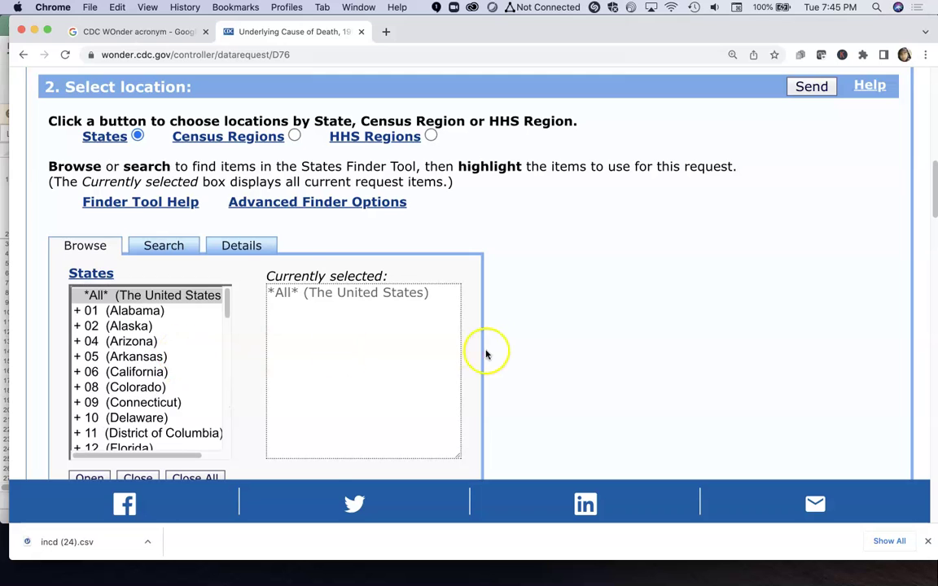
# - Look over the urbanization, demographics, and year and month sections of the request form
pyautogui.scroll(-10, 505, 354)
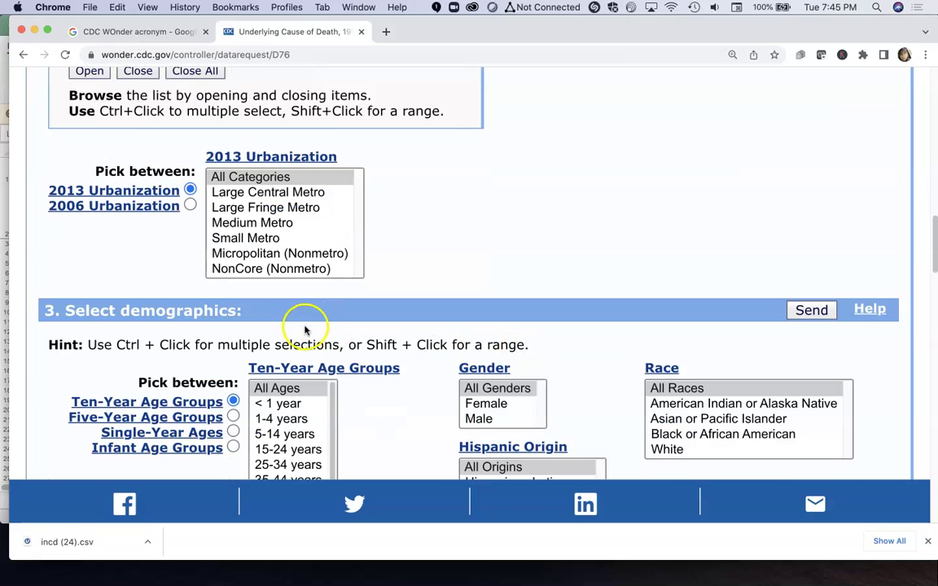
pyautogui.scroll(-3, 326, 350)
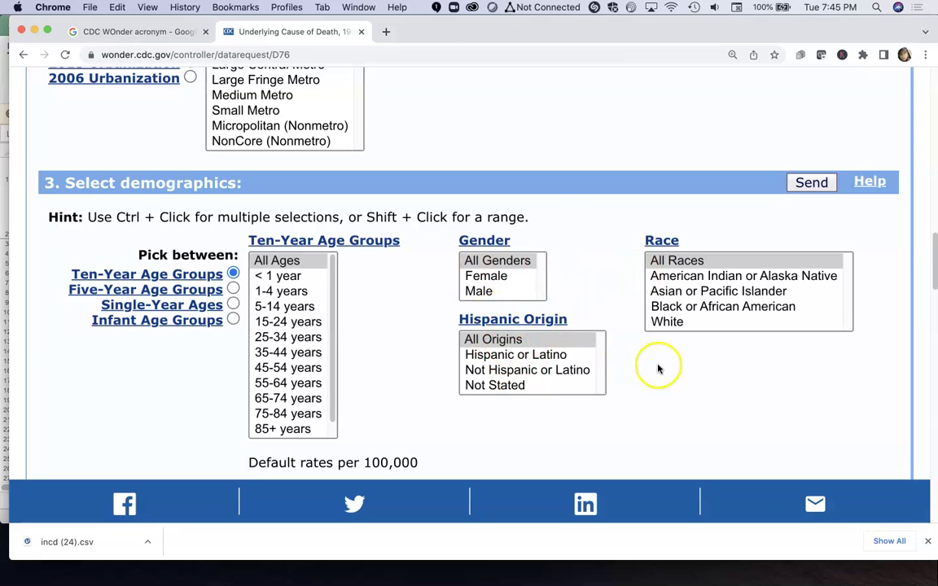
pyautogui.scroll(-4, 657, 368)
pyautogui.scroll(-9, 658, 369)
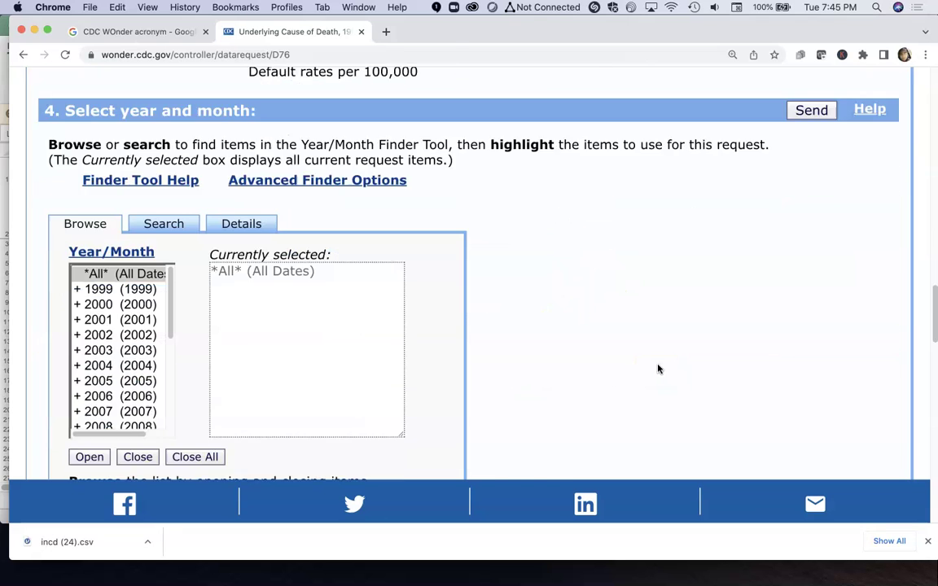
pyautogui.scroll(-12, 659, 369)
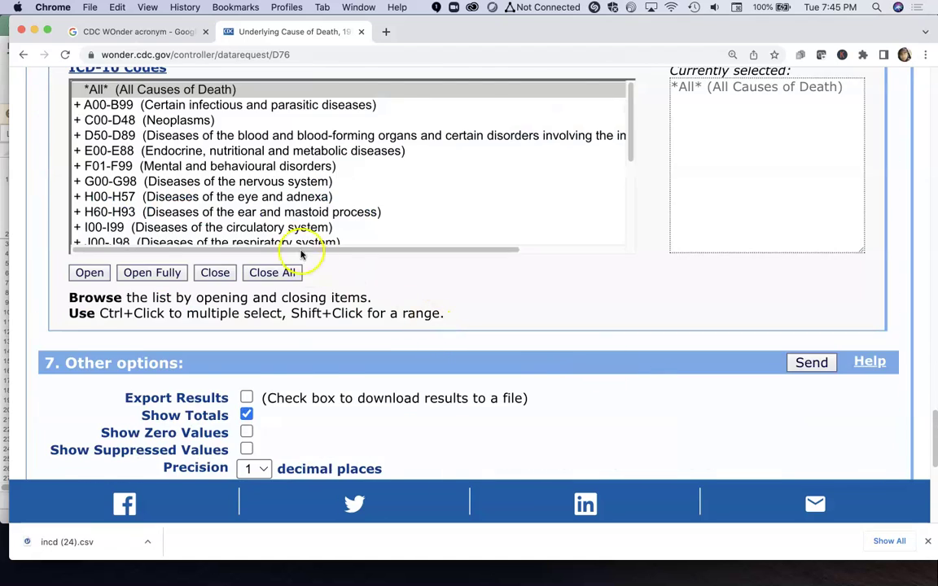
# - Find C00-D48 (Neoplasms) in the ICD-10 Codes list and open it fully to show all its subcodes
pyautogui.scroll(3, 293, 244)
pyautogui.scroll(-10, 250, 296)
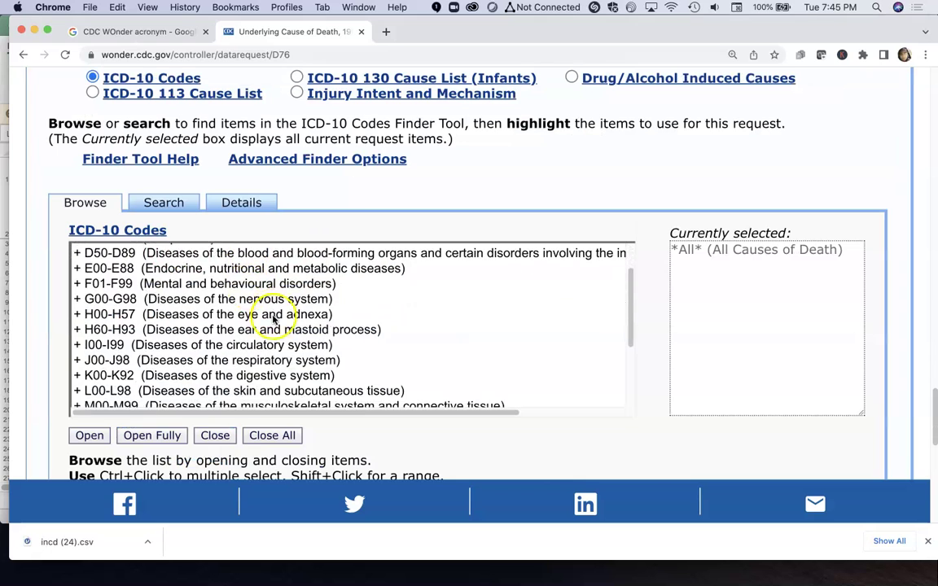
pyautogui.scroll(10, 282, 319)
pyautogui.scroll(-5, 258, 294)
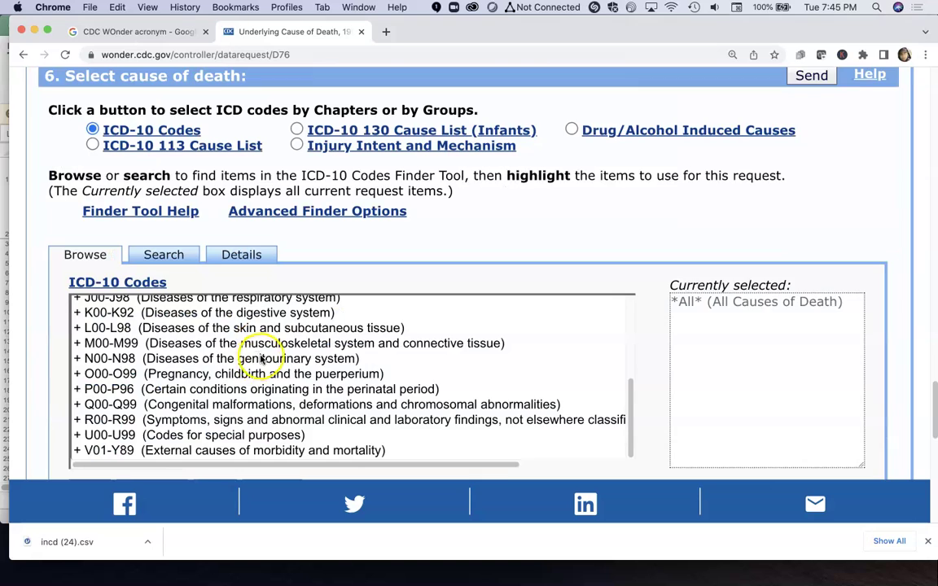
pyautogui.scroll(5, 369, 259)
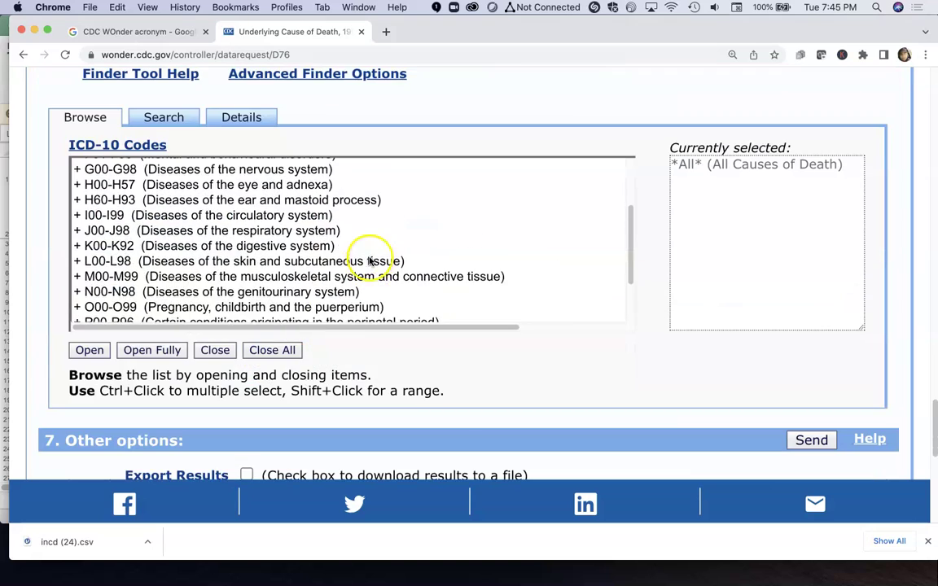
pyautogui.scroll(1, 232, 259)
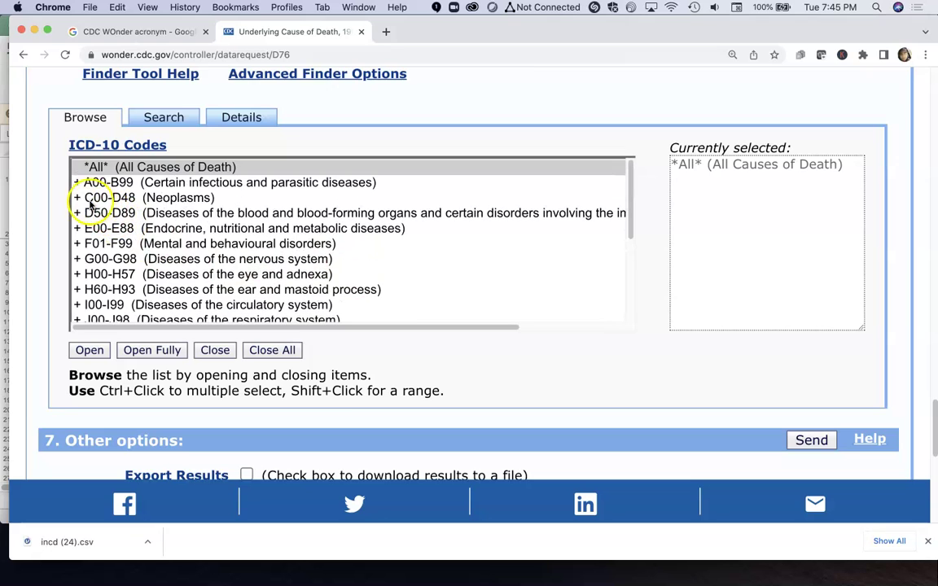
pyautogui.click(80, 197)
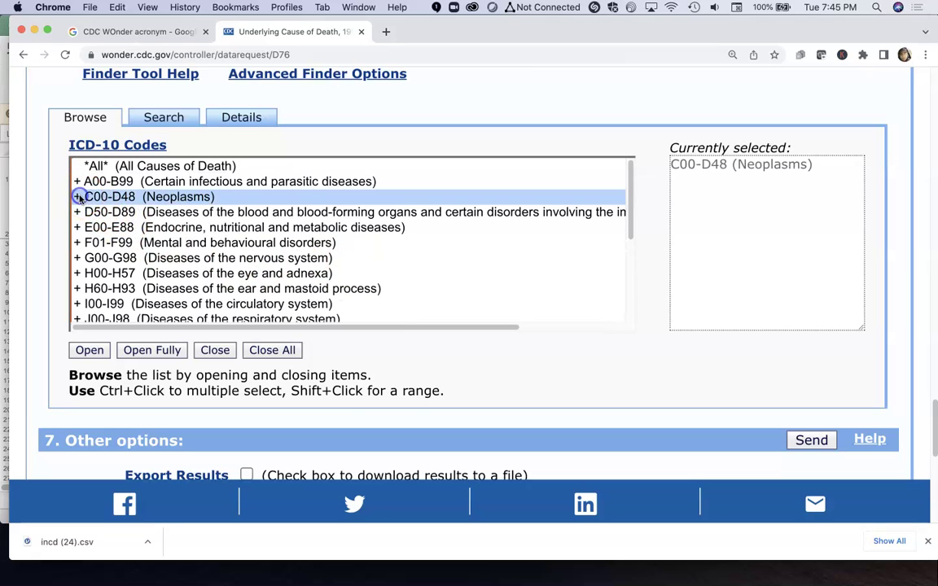
pyautogui.click(136, 352)
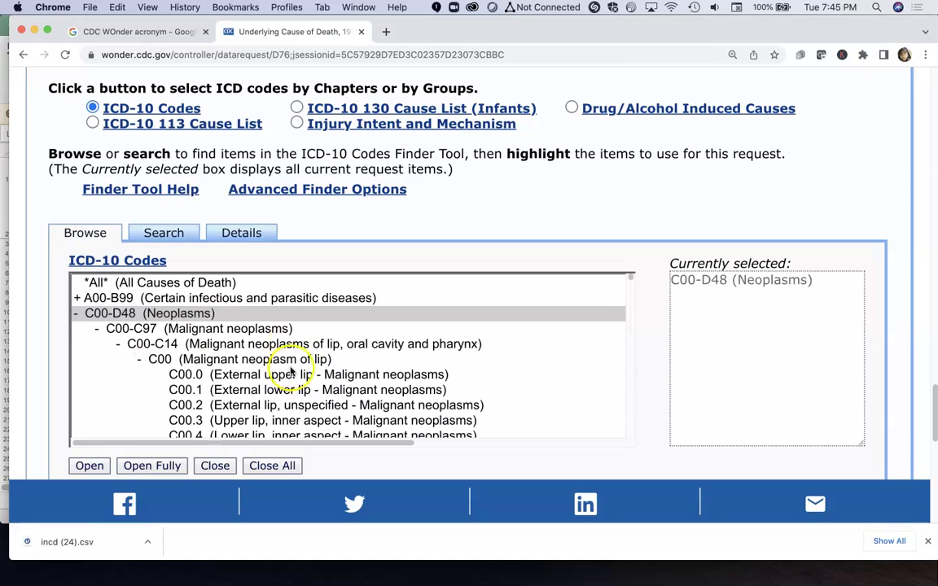
# - Select C00-C97 (Malignant neoplasms) as the cause of death
pyautogui.scroll(-3, 295, 371)
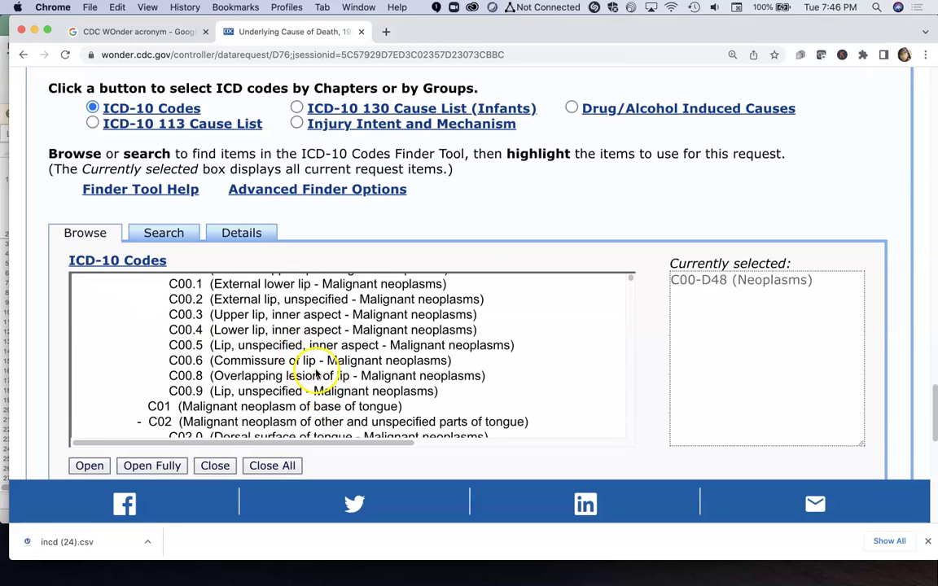
pyautogui.scroll(3, 220, 368)
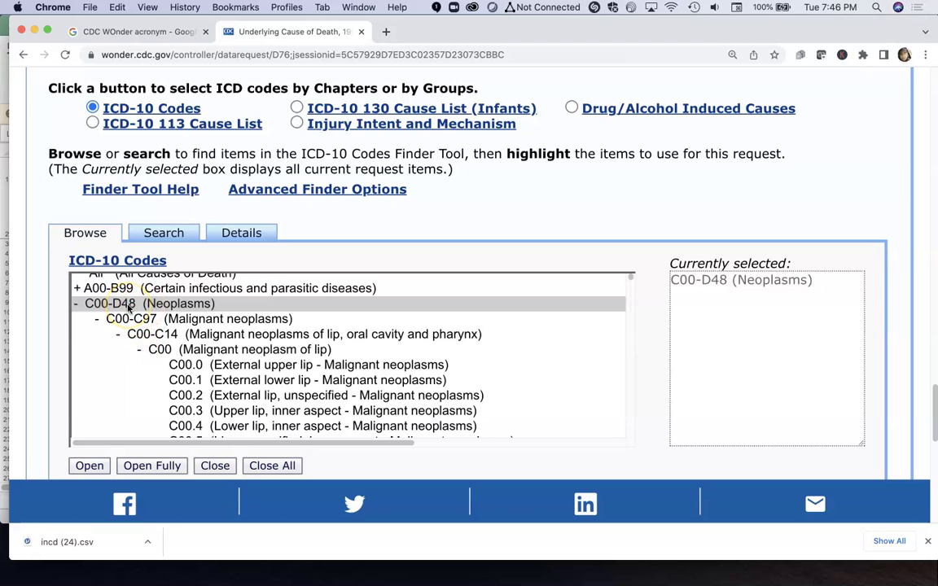
pyautogui.scroll(-1, 350, 366)
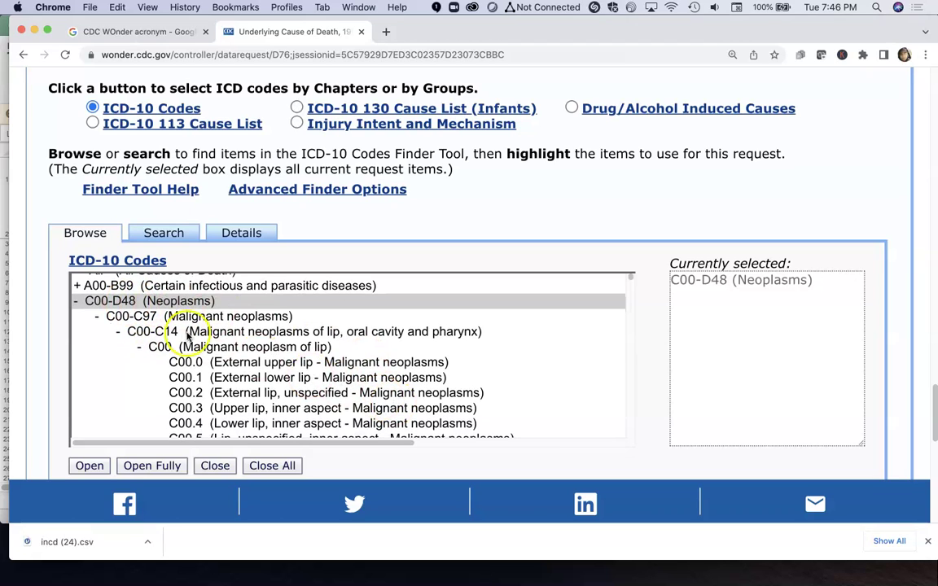
pyautogui.click(219, 317)
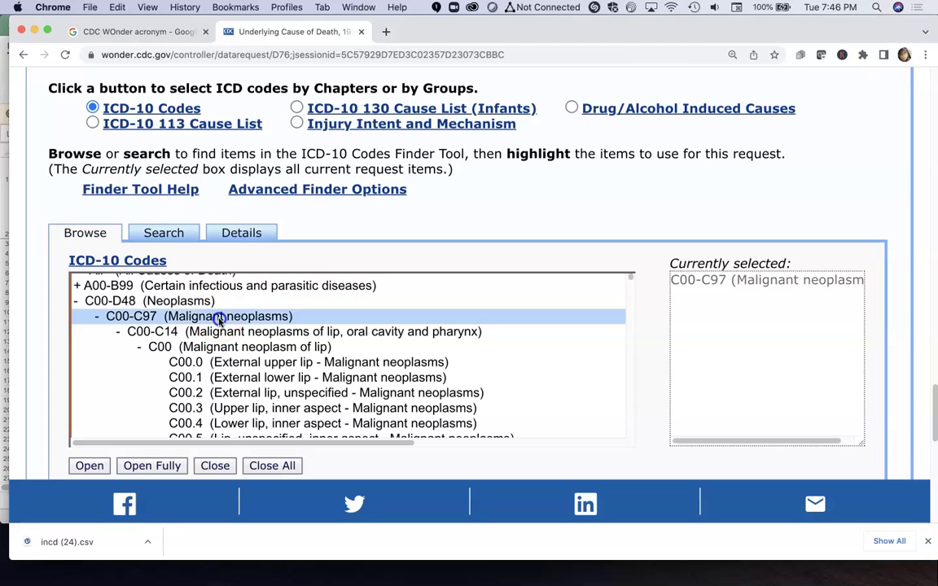
# - Select C34 (Malignant neoplasm of bronchus and lung) as the cause of death
pyautogui.scroll(-6, 241, 360)
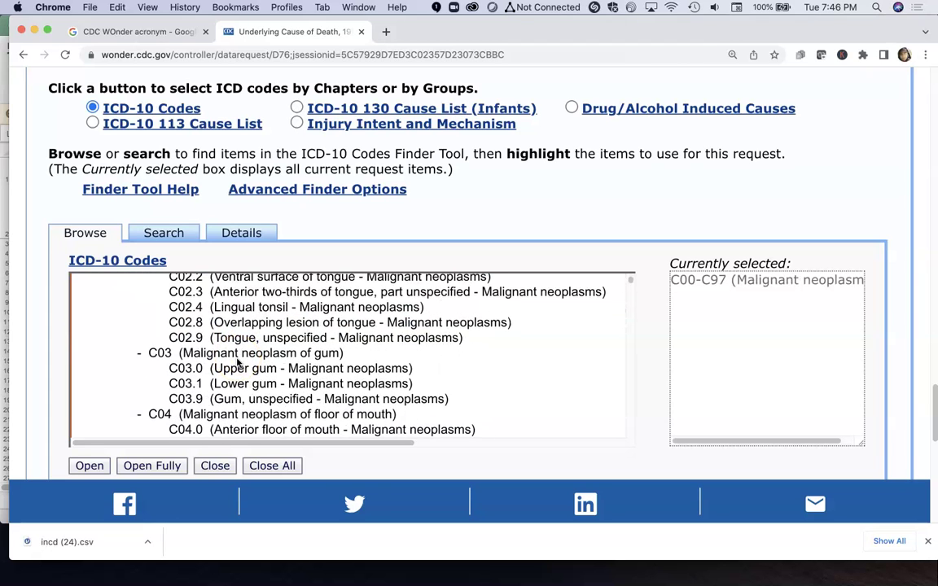
pyautogui.scroll(-5, 238, 363)
pyautogui.scroll(-15, 237, 363)
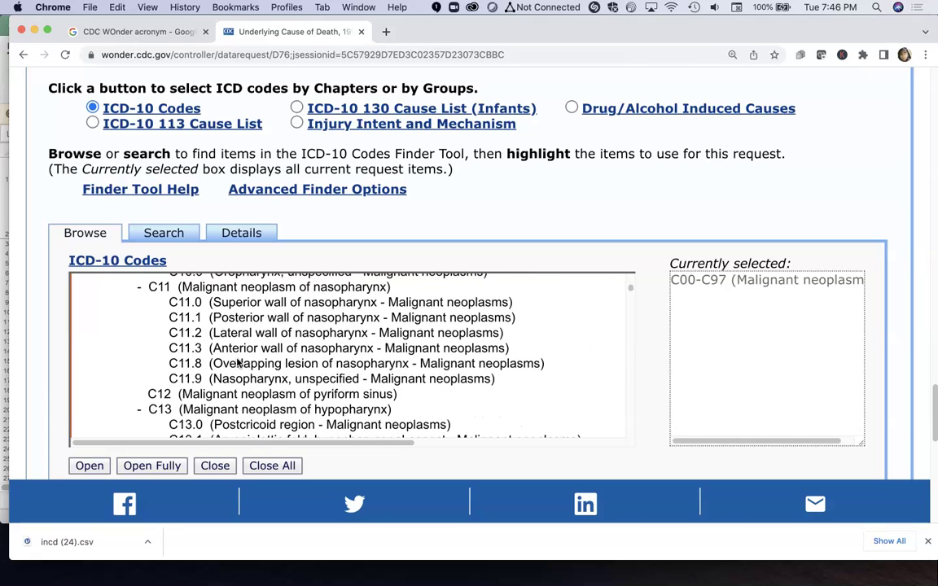
pyautogui.scroll(-7, 237, 363)
pyautogui.scroll(-20, 237, 363)
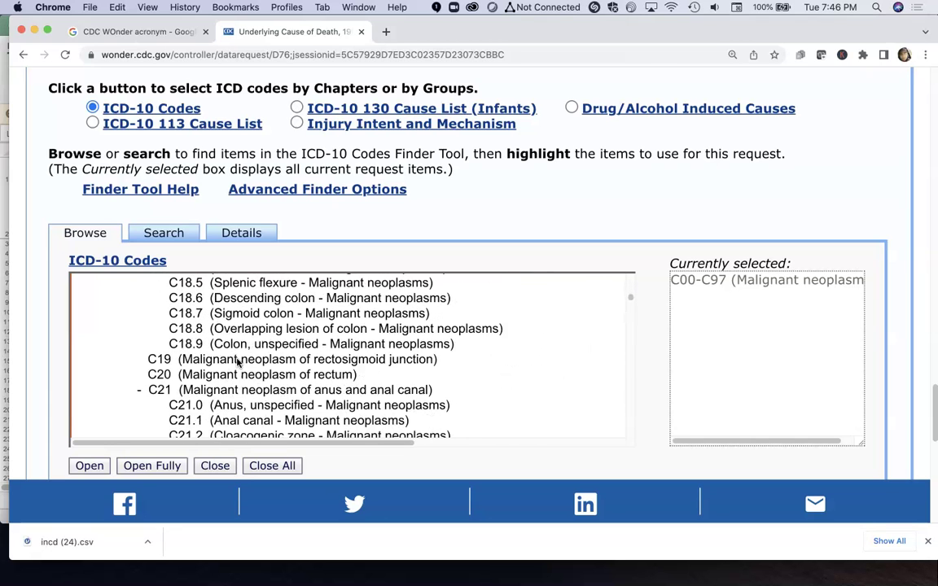
pyautogui.scroll(-5, 238, 363)
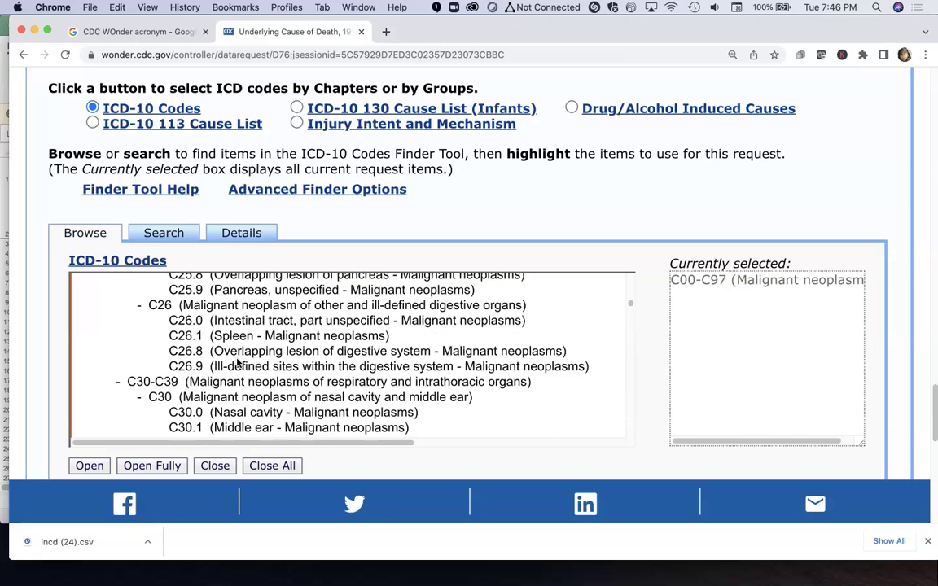
pyautogui.scroll(-6, 238, 363)
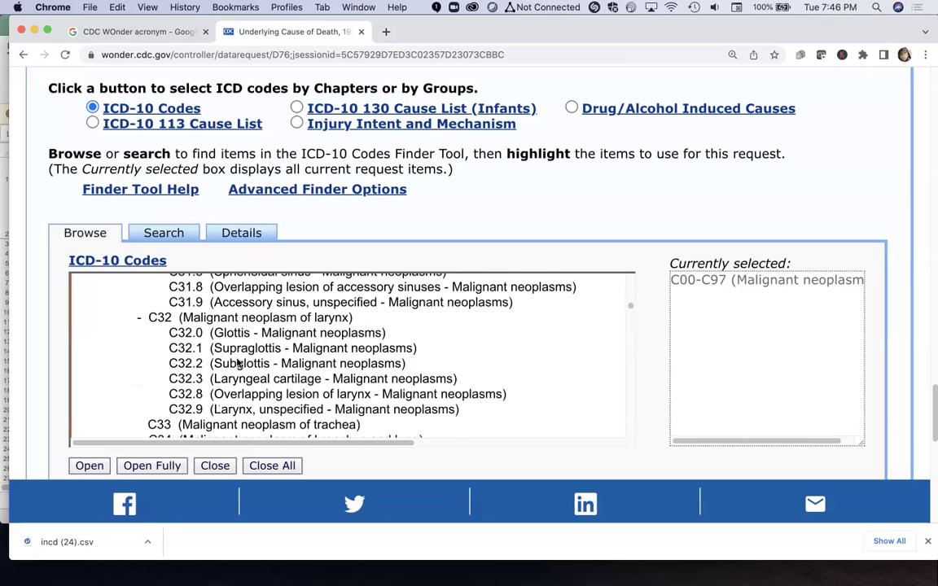
pyautogui.scroll(-3, 237, 363)
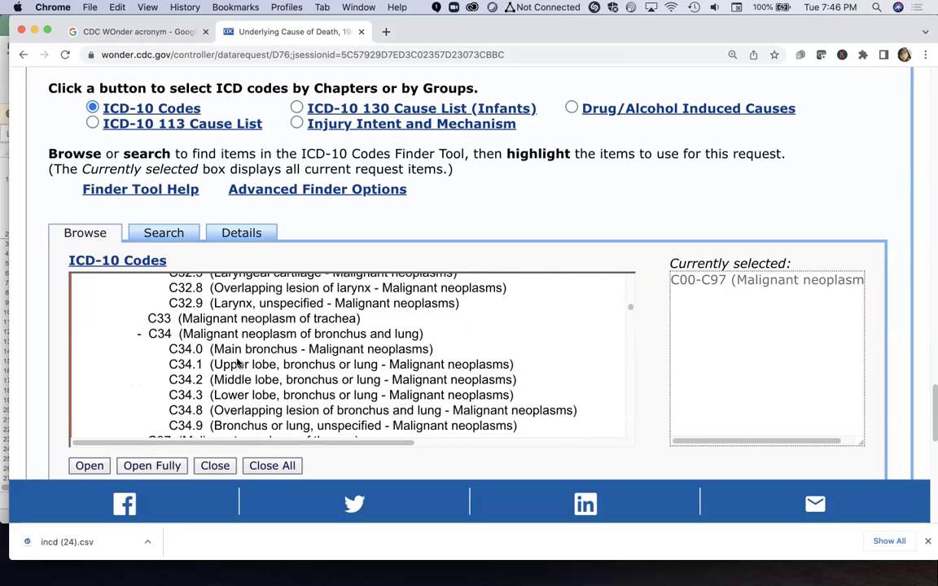
pyautogui.click(280, 331)
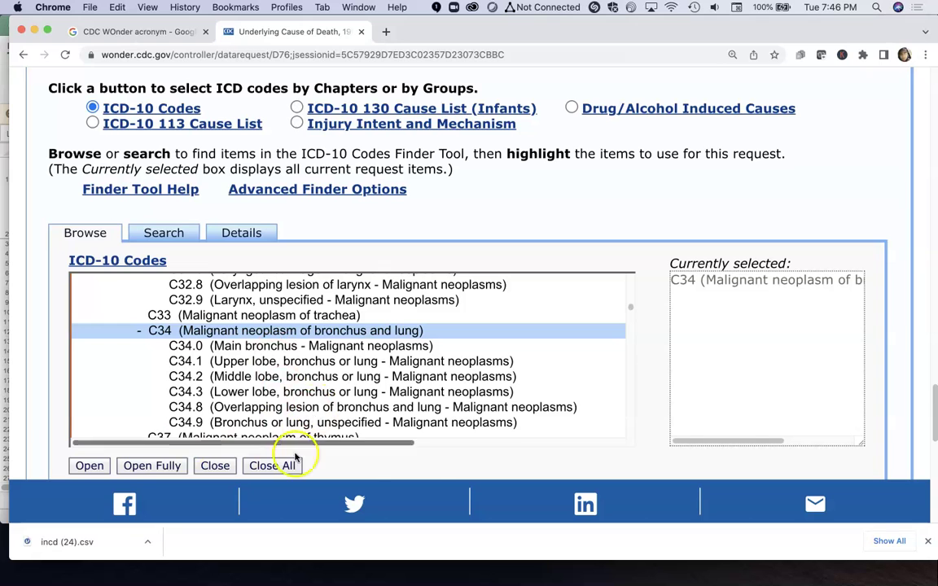
# - Send the completed data request with the other options left as they are
pyautogui.scroll(-3, 423, 436)
pyautogui.scroll(-10, 425, 436)
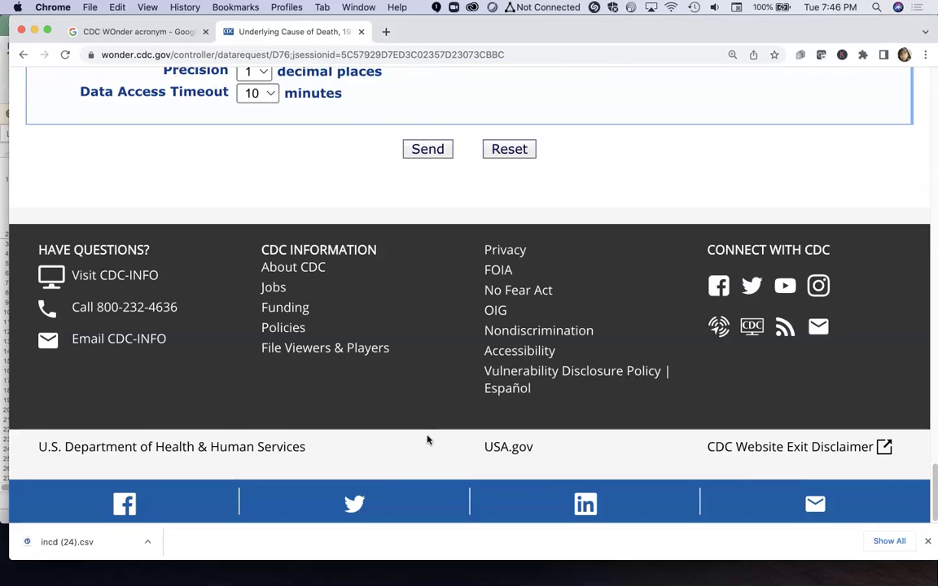
pyautogui.scroll(5, 427, 439)
pyautogui.click(429, 326)
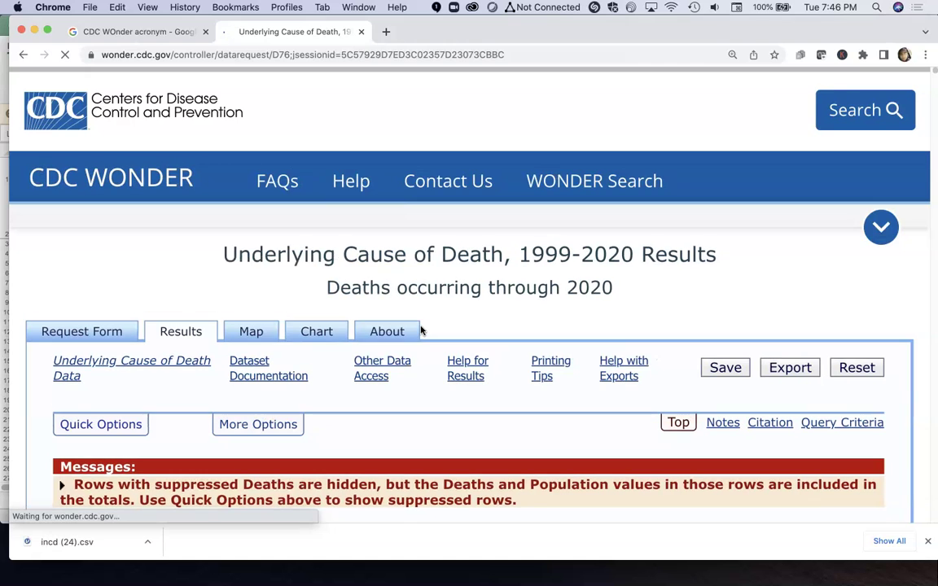
# - Read the message about suppressed rows above the results and examine the columns of the county table
pyautogui.scroll(-3, 458, 350)
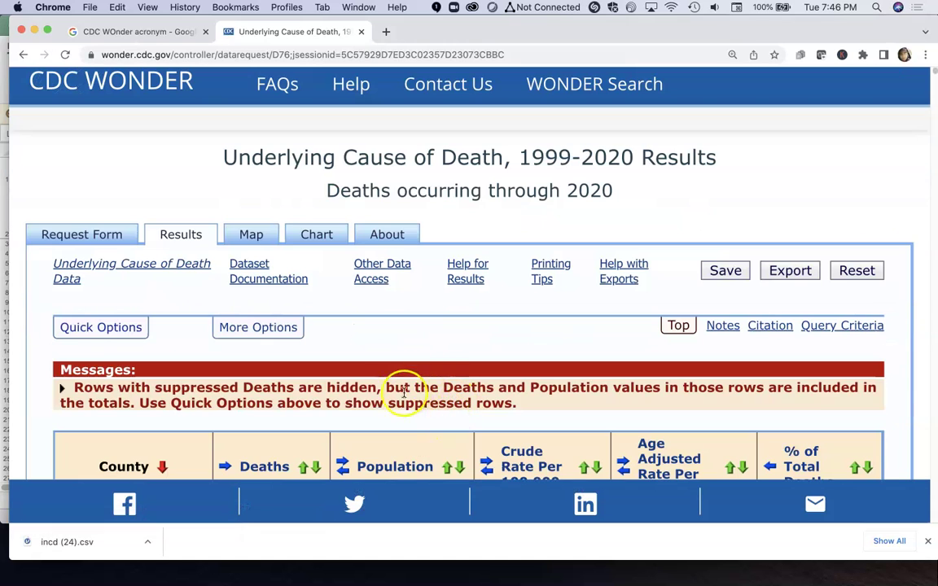
pyautogui.moveTo(368, 391); pyautogui.dragTo(79, 388)
pyautogui.scroll(-3, 624, 389)
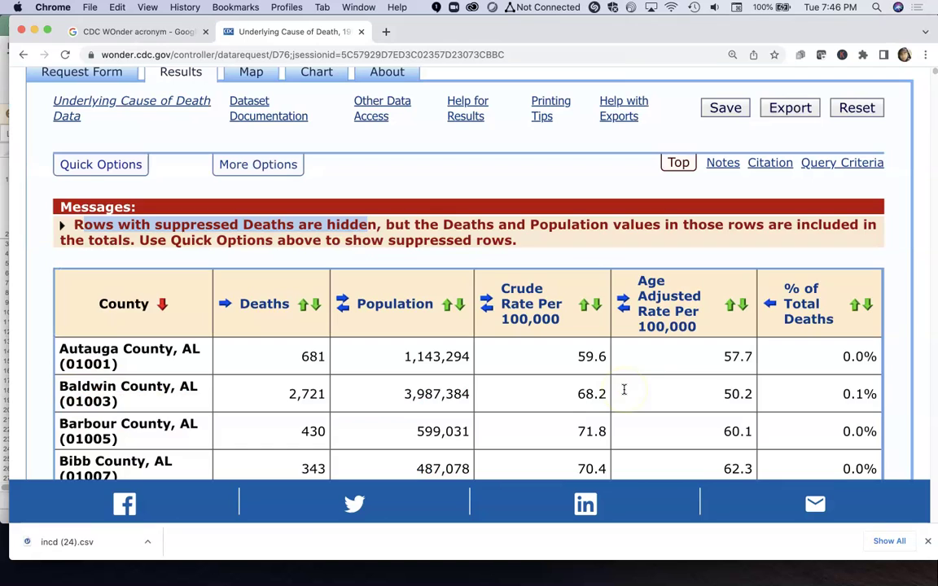
# - Sort the county results by Deaths in descending order and examine the top county's deaths and population
pyautogui.click(317, 305)
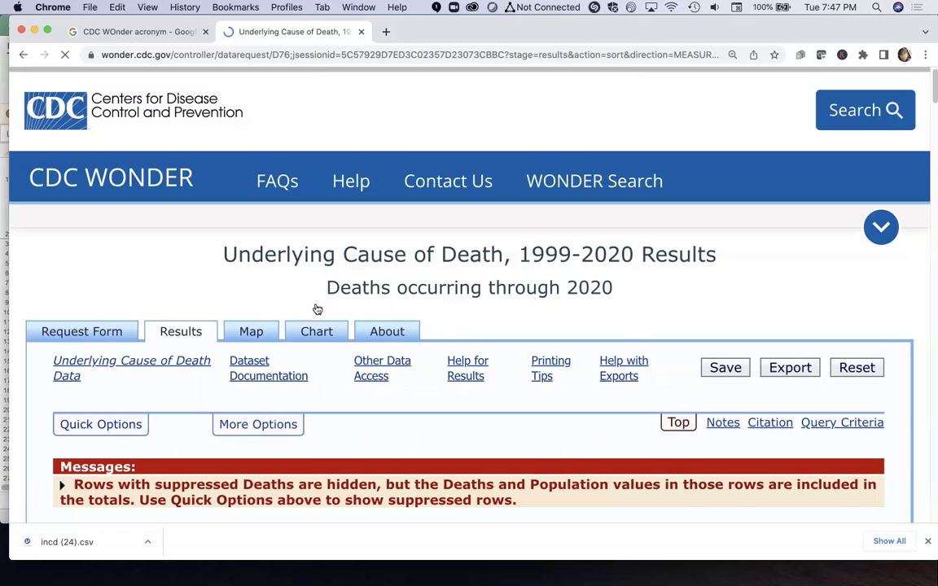
pyautogui.scroll(-3, 398, 318)
pyautogui.scroll(-2, 395, 325)
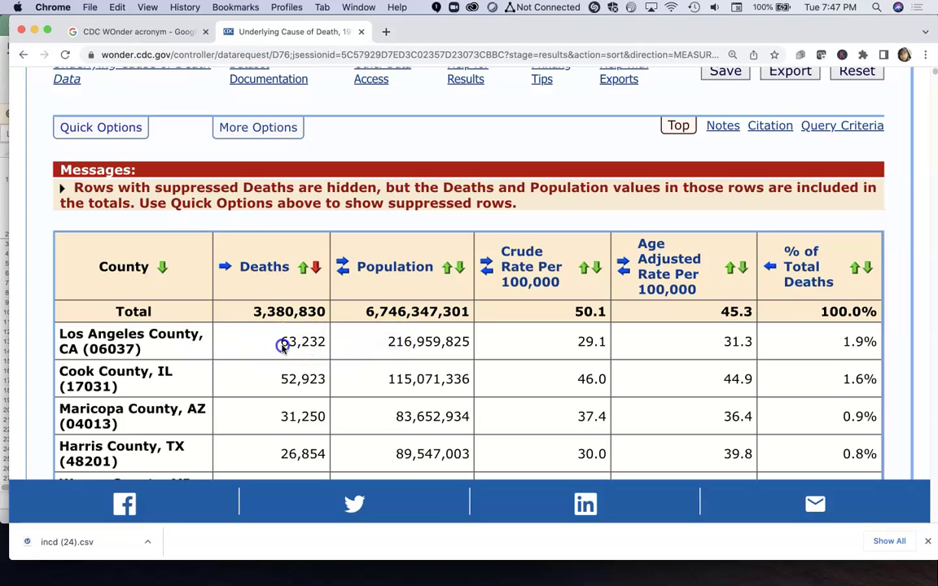
pyautogui.moveTo(282, 346); pyautogui.dragTo(309, 346)
pyautogui.click(381, 342)
pyautogui.moveTo(424, 341); pyautogui.dragTo(467, 342)
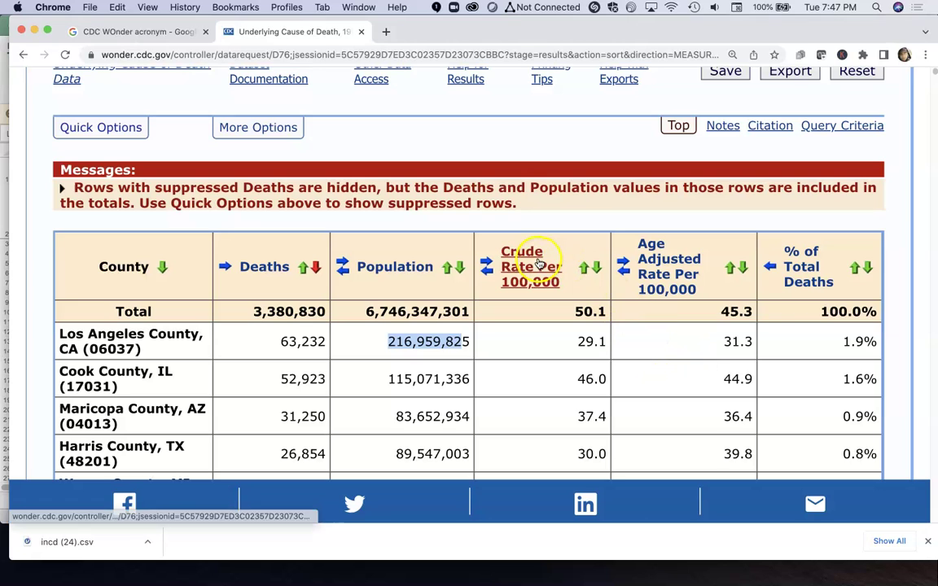
# - Sort the county results by Age Adjusted Rate in descending order and look through the highest-ranked counties
pyautogui.click(743, 269)
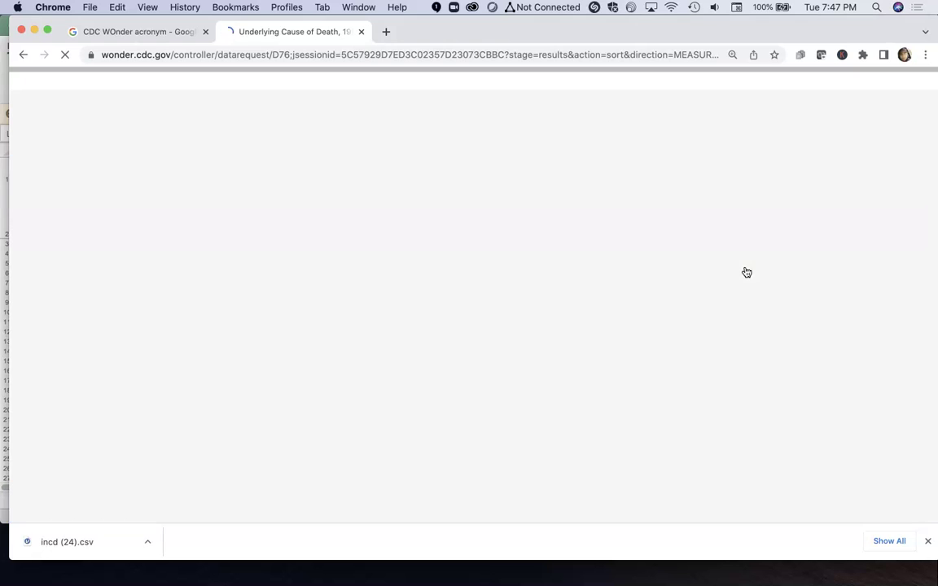
pyautogui.scroll(-3, 721, 301)
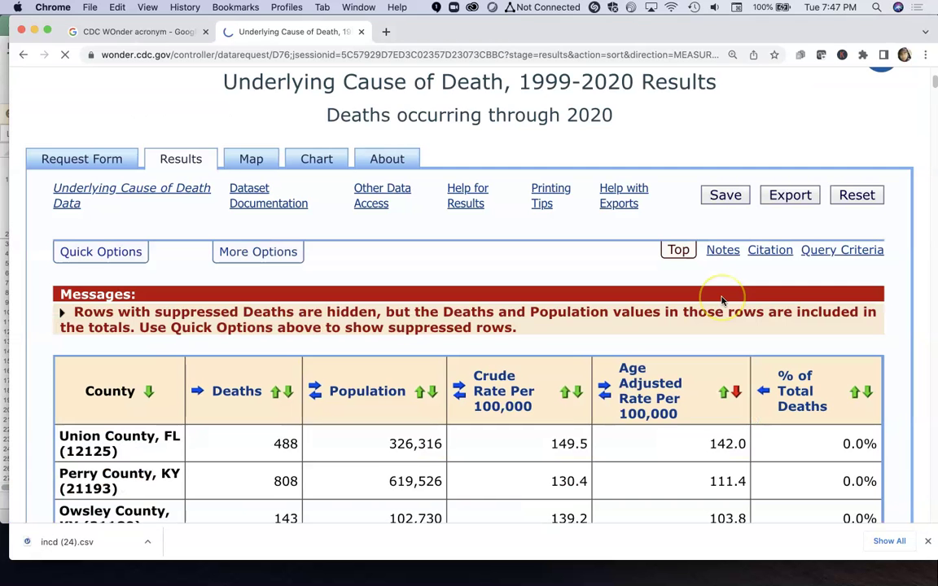
pyautogui.scroll(-2, 721, 301)
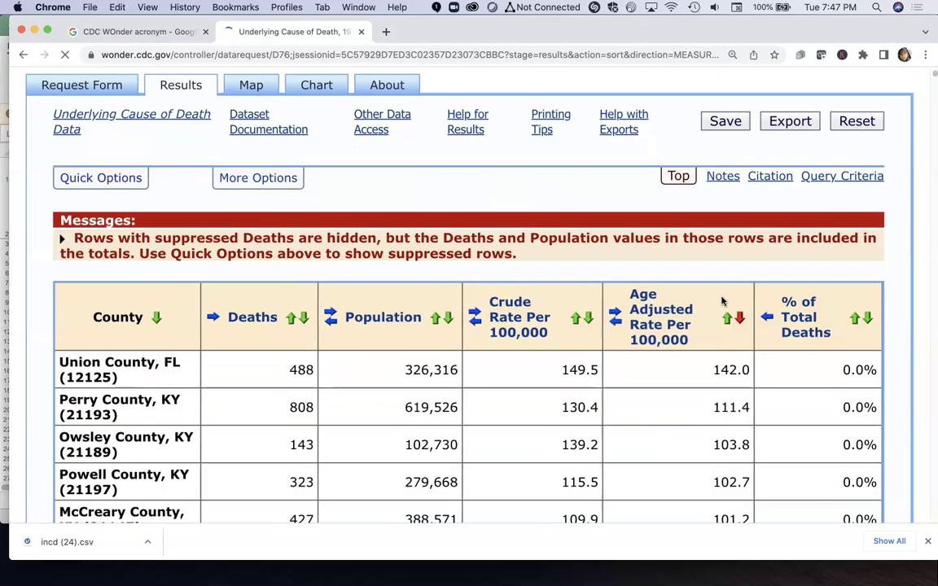
pyautogui.scroll(-1, 722, 301)
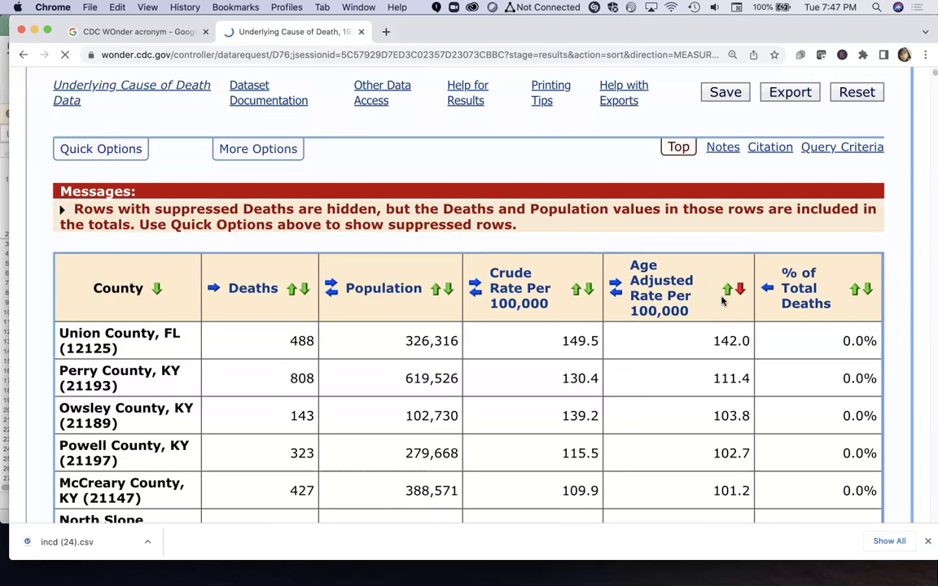
pyautogui.scroll(-2, 721, 301)
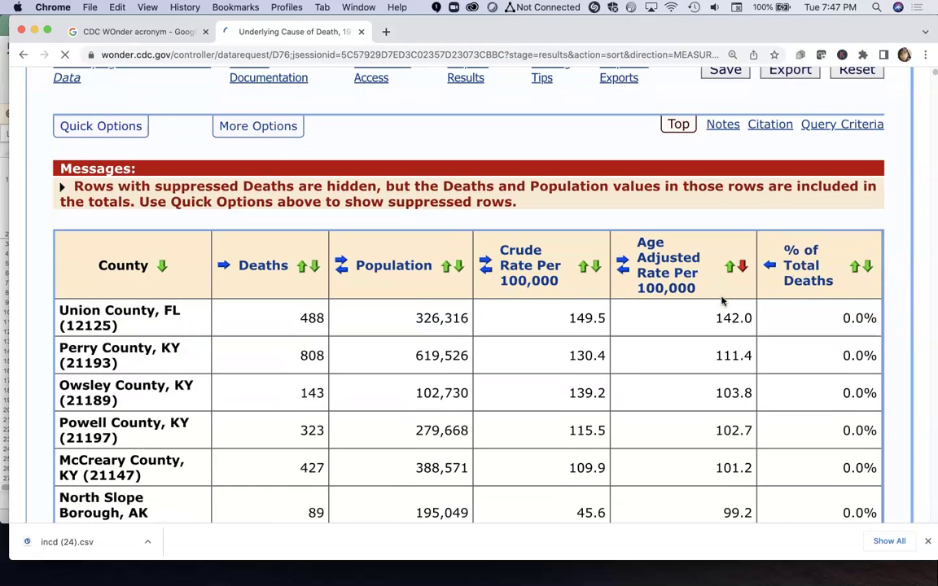
pyautogui.scroll(-1, 721, 302)
pyautogui.scroll(-1, 722, 301)
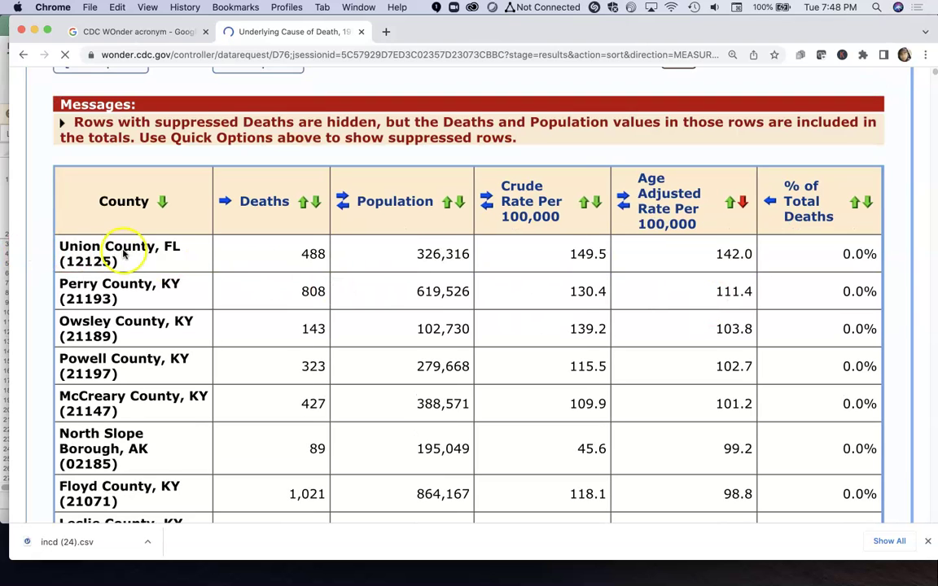
pyautogui.scroll(-3, 145, 314)
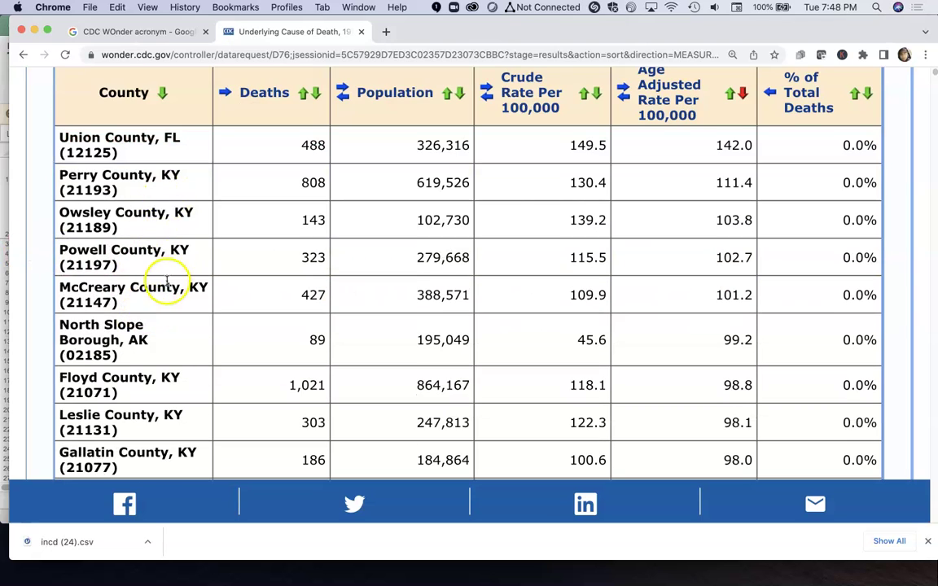
# - Look through the counties ranked by age adjusted rate, comparing their states, and return to the start of the results
pyautogui.scroll(-1, 168, 315)
pyautogui.scroll(-5, 170, 314)
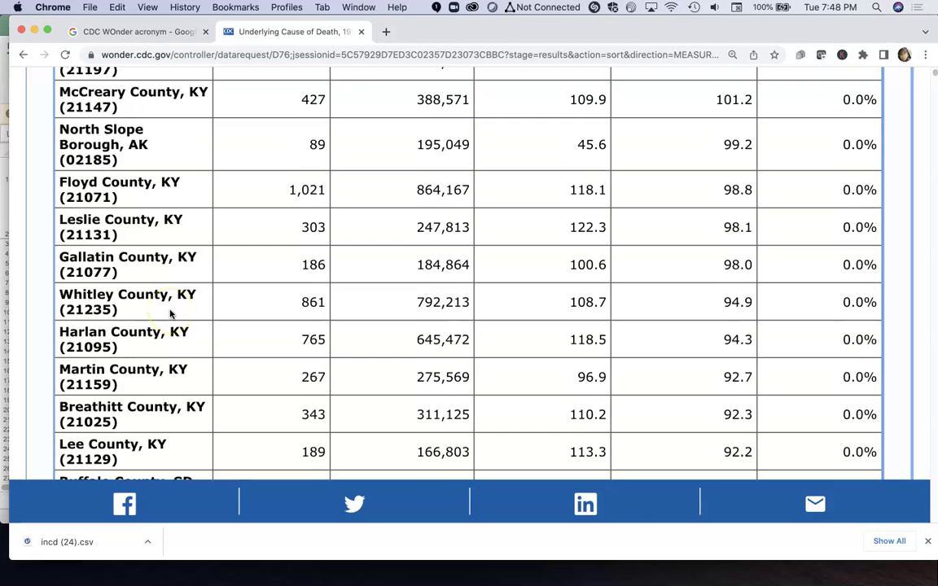
pyautogui.scroll(-3, 170, 315)
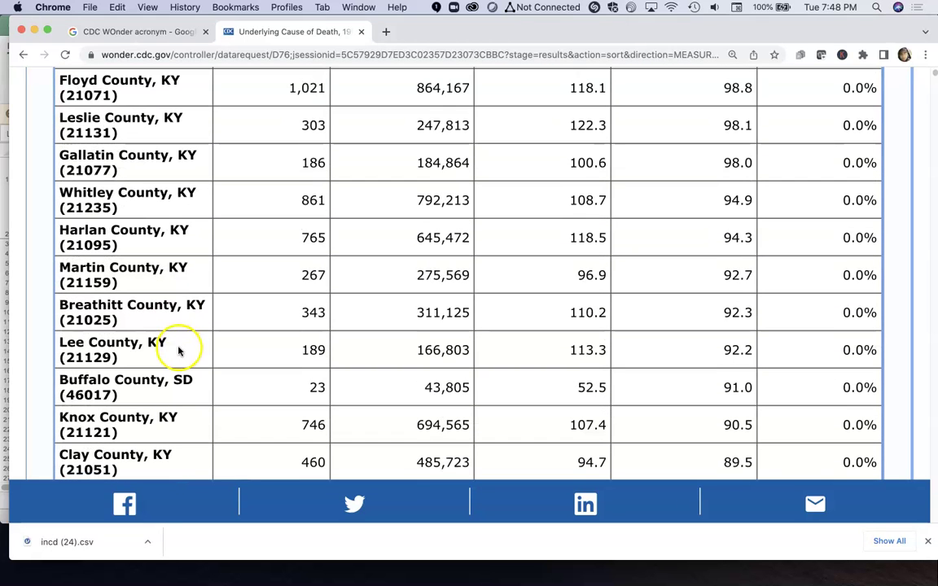
pyautogui.moveTo(154, 309); pyautogui.dragTo(181, 365)
pyautogui.scroll(-7, 180, 365)
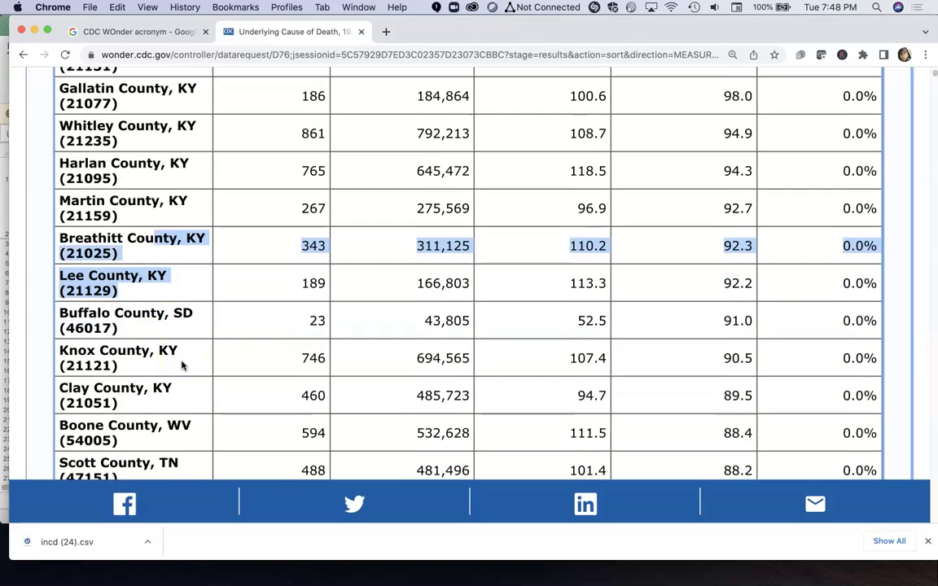
pyautogui.scroll(-5, 184, 366)
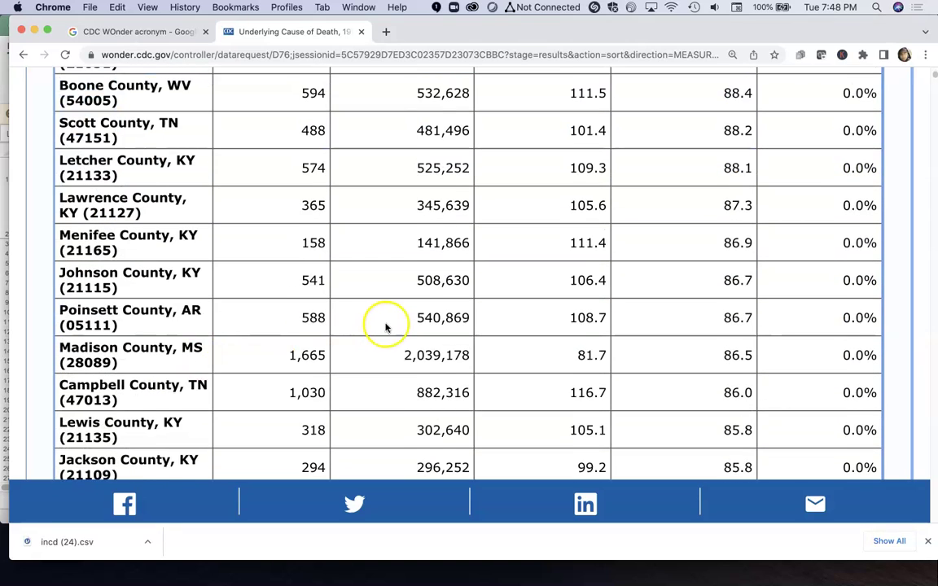
pyautogui.scroll(-4, 469, 324)
pyautogui.scroll(15, 636, 322)
pyautogui.scroll(15, 718, 321)
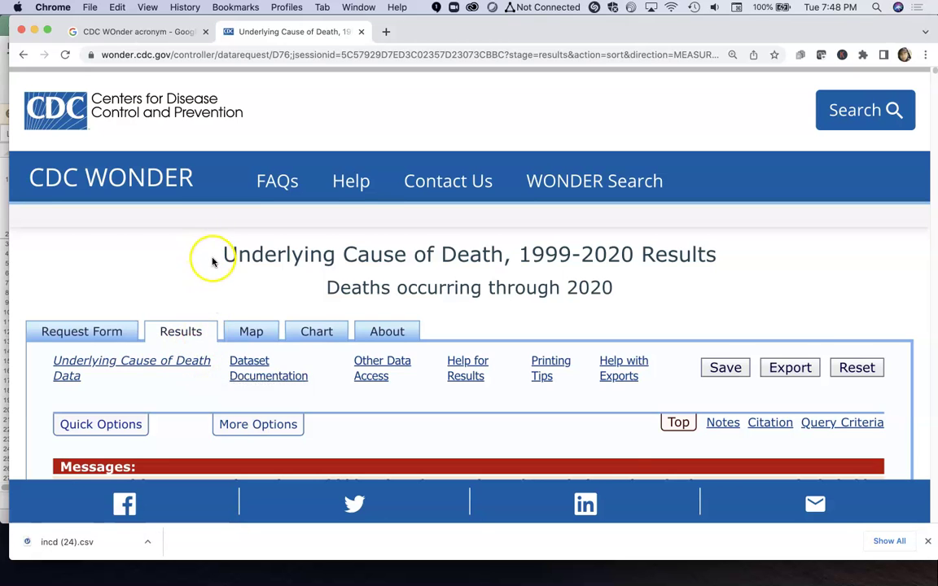
pyautogui.scroll(-2, 244, 277)
pyautogui.scroll(-2, 271, 296)
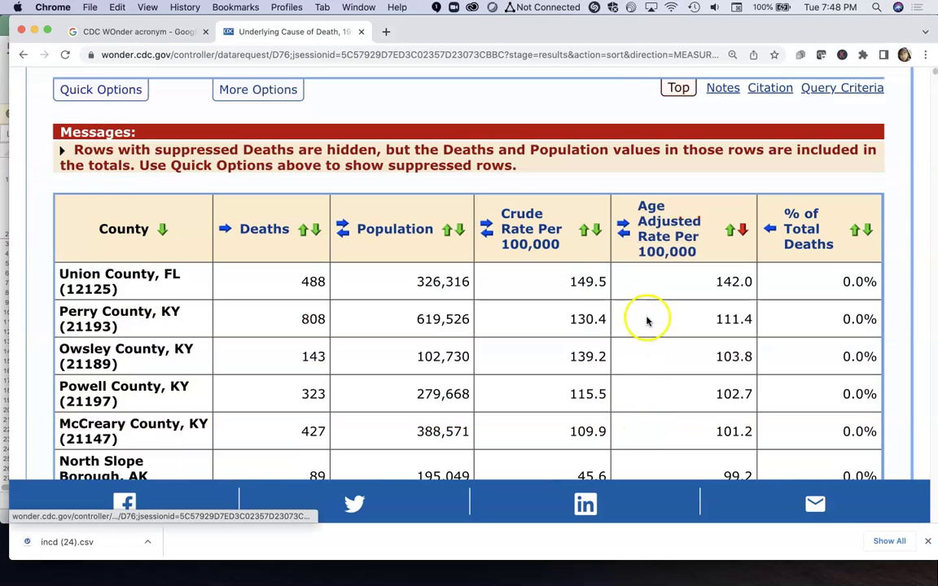
pyautogui.scroll(4, 127, 288)
pyautogui.scroll(-2, 127, 244)
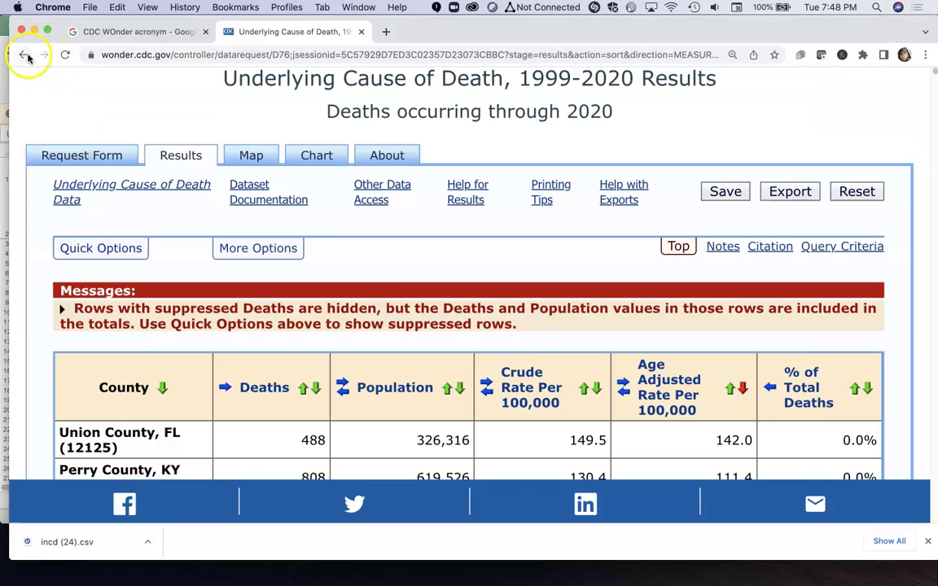
# - Return from the results to the request form for Underlying Cause of Death, 1999-2020
pyautogui.click(26, 55)
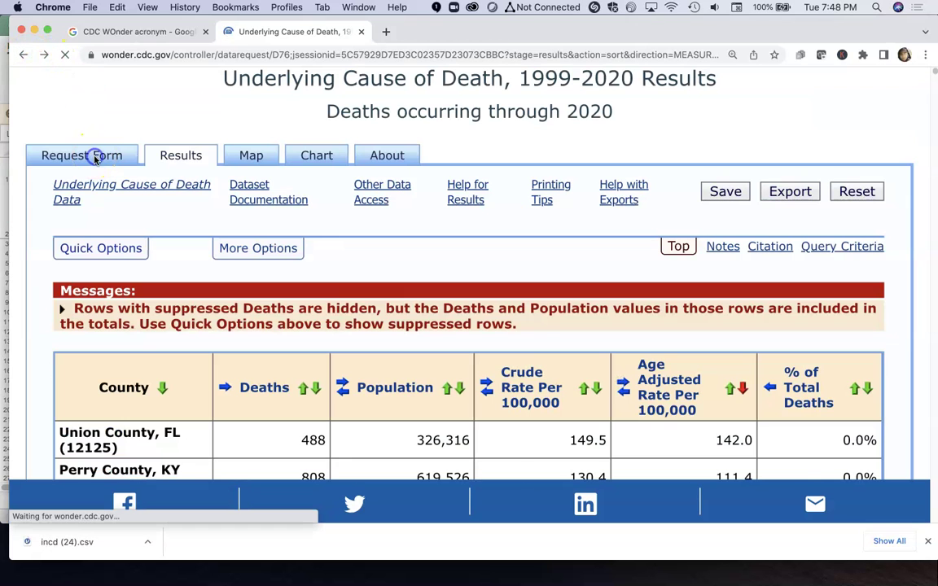
pyautogui.scroll(2, 102, 160)
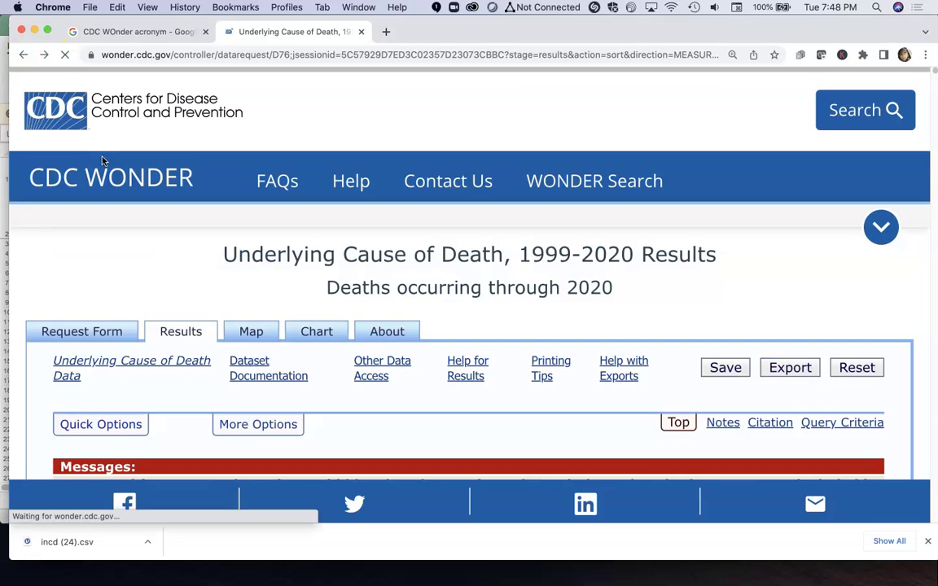
pyautogui.click(105, 332)
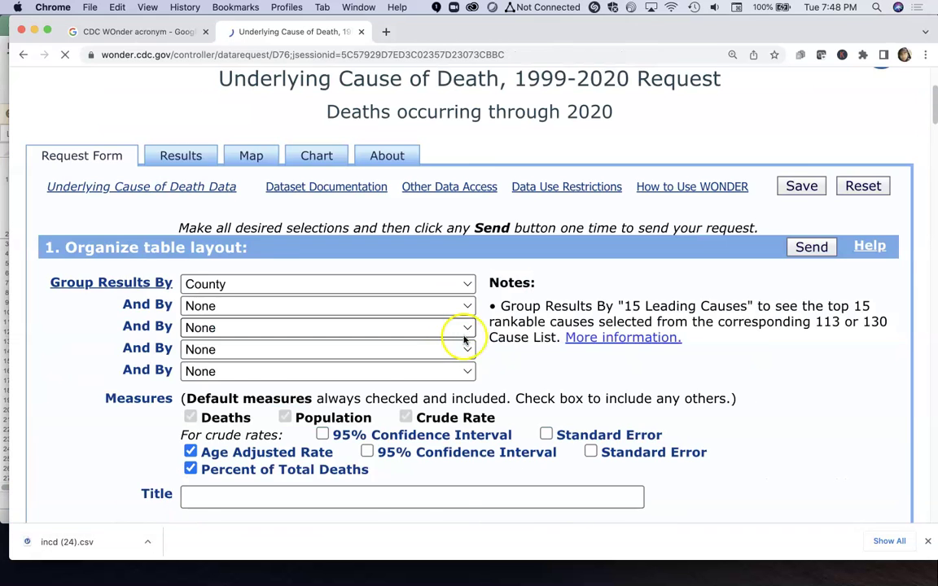
pyautogui.scroll(-2, 472, 331)
pyautogui.scroll(-2, 624, 282)
pyautogui.scroll(10, 601, 283)
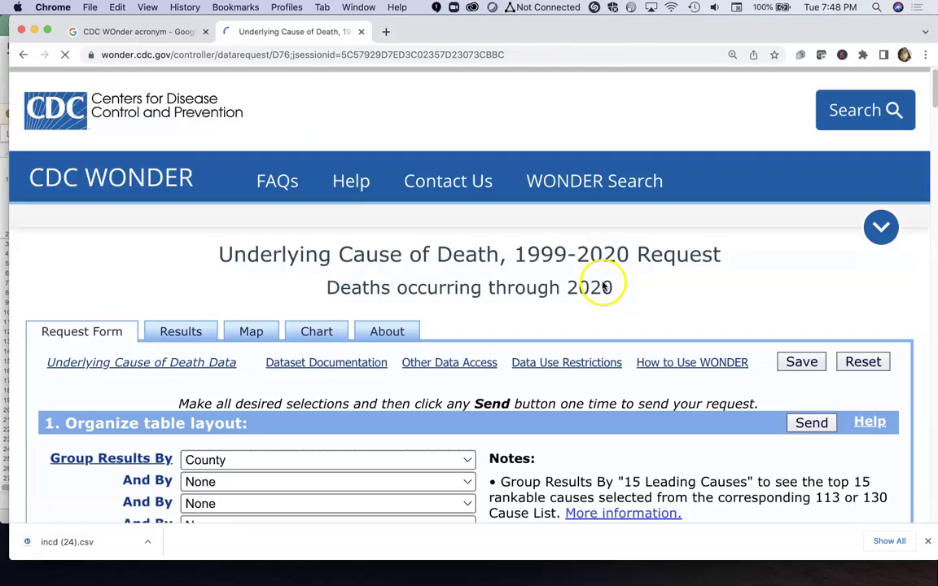
pyautogui.scroll(-1, 434, 387)
pyautogui.scroll(-1, 434, 388)
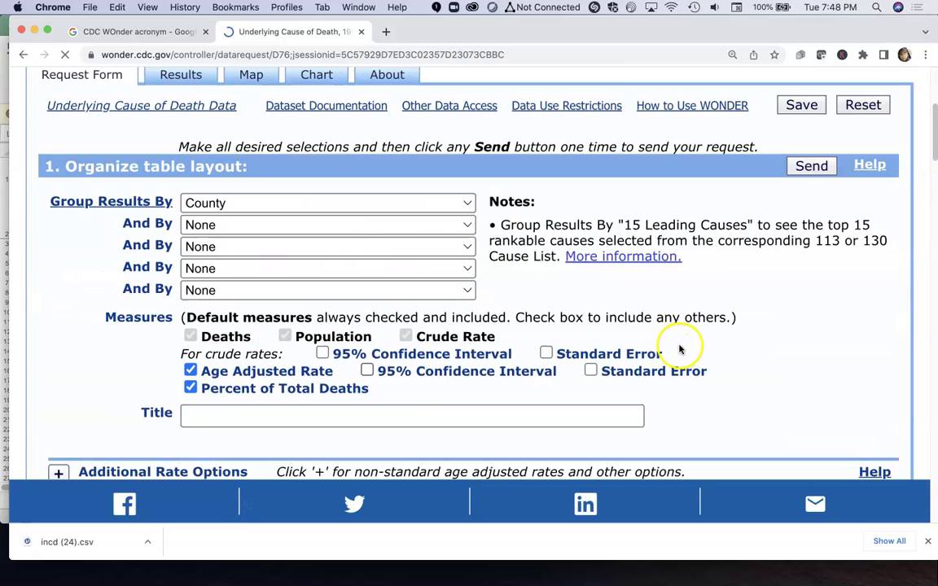
# - Select O00-O99 (Pregnancy, childbirth and the puerperium) in the ICD-10 codes list and open it fully
pyautogui.scroll(-3, 678, 349)
pyautogui.scroll(-20, 609, 352)
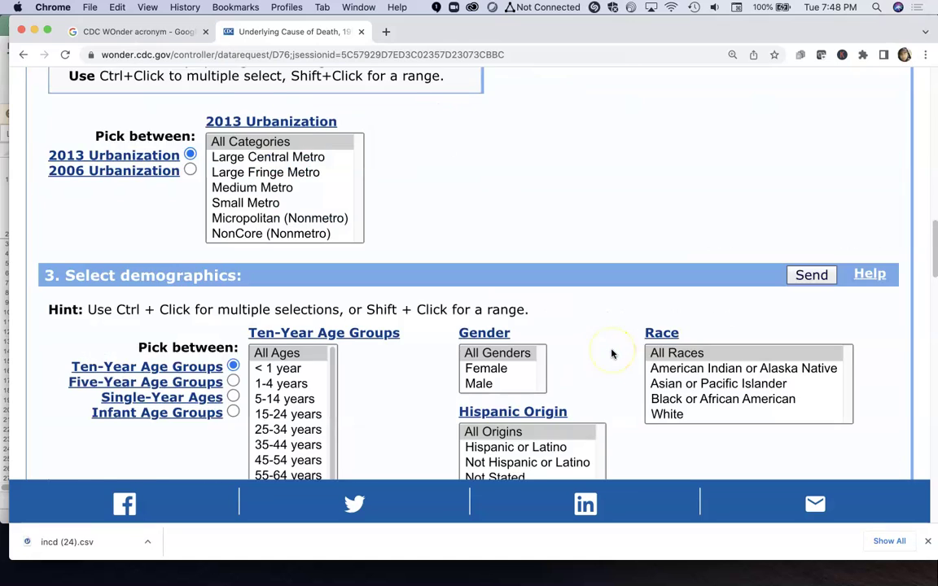
pyautogui.scroll(-7, 282, 314)
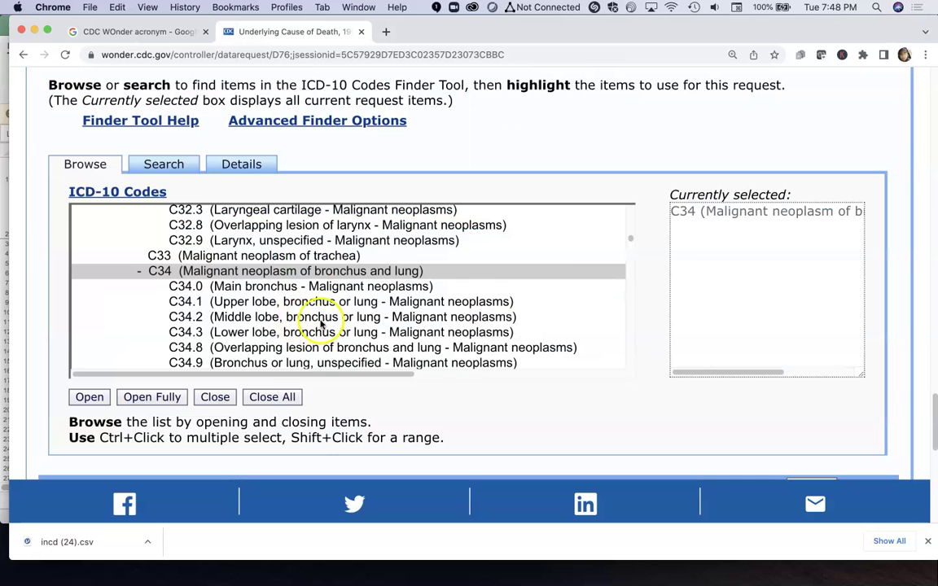
pyautogui.scroll(-3, 377, 262)
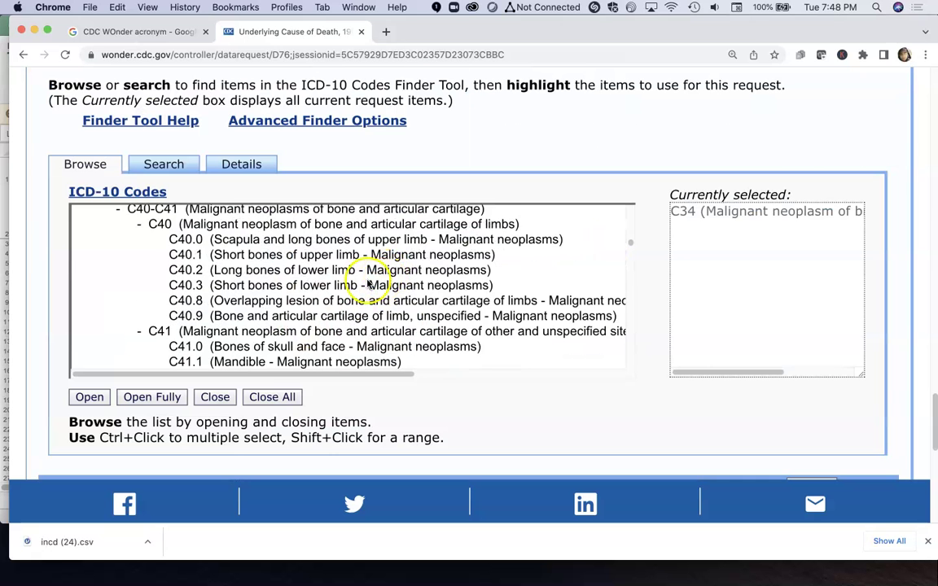
pyautogui.scroll(6, 362, 283)
pyautogui.scroll(-15, 364, 286)
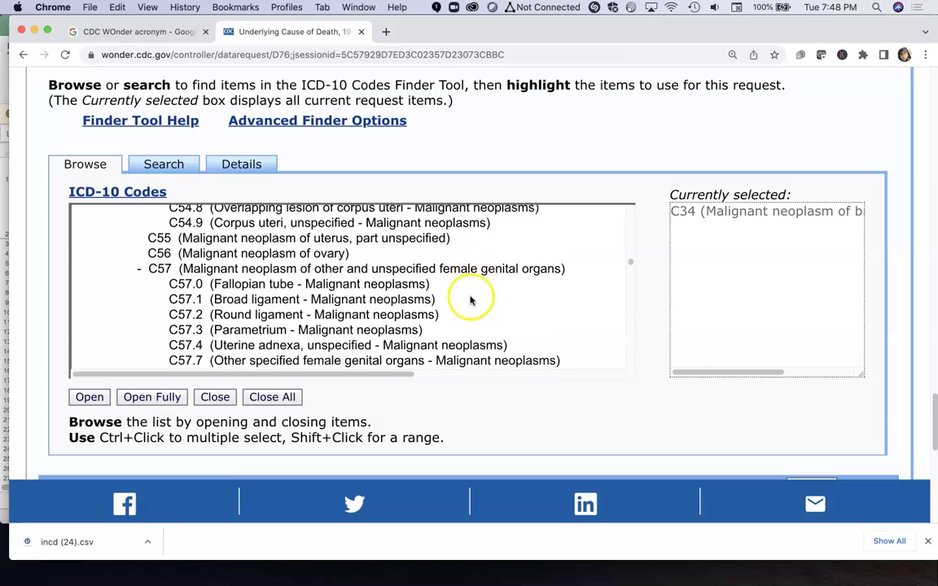
pyautogui.scroll(-15, 486, 311)
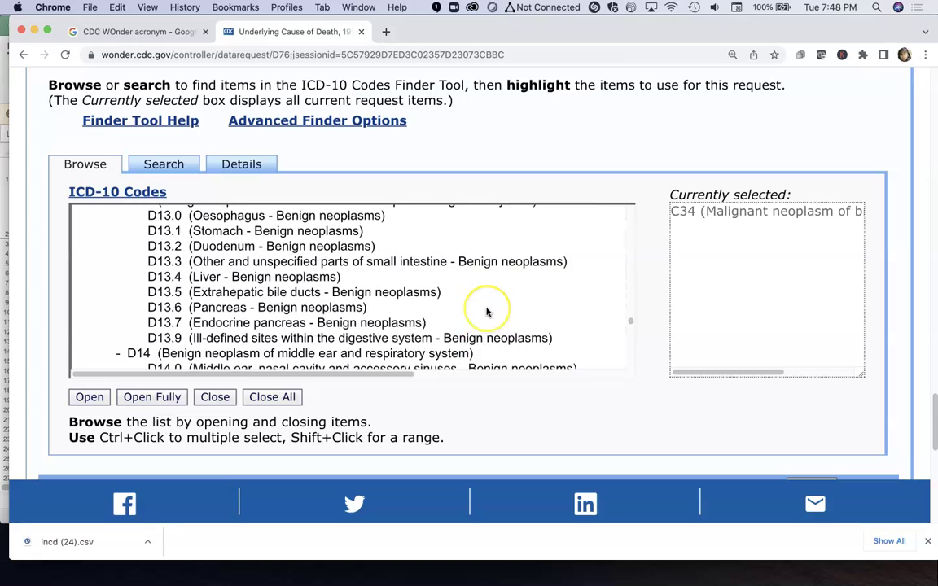
pyautogui.scroll(-6, 486, 312)
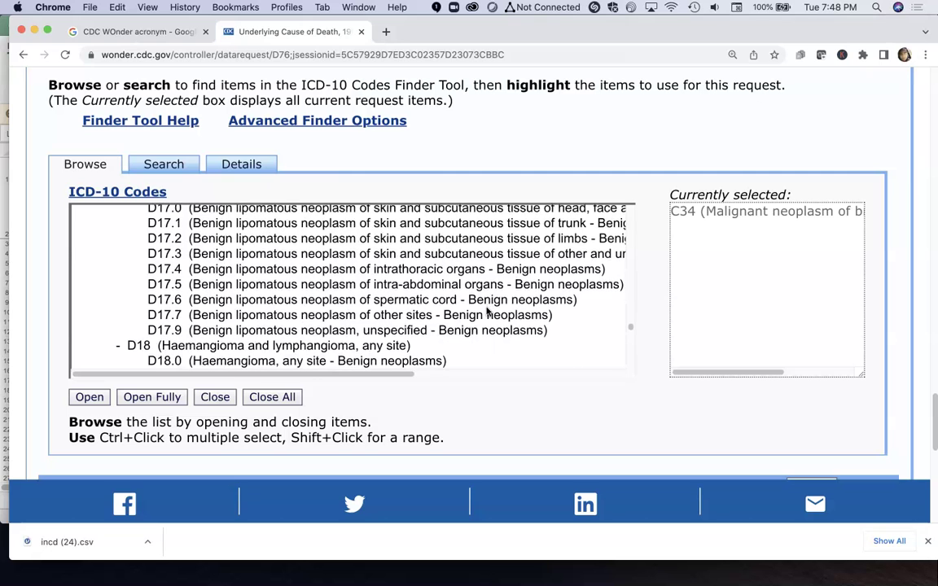
pyautogui.scroll(-5, 486, 312)
pyautogui.scroll(-12, 486, 312)
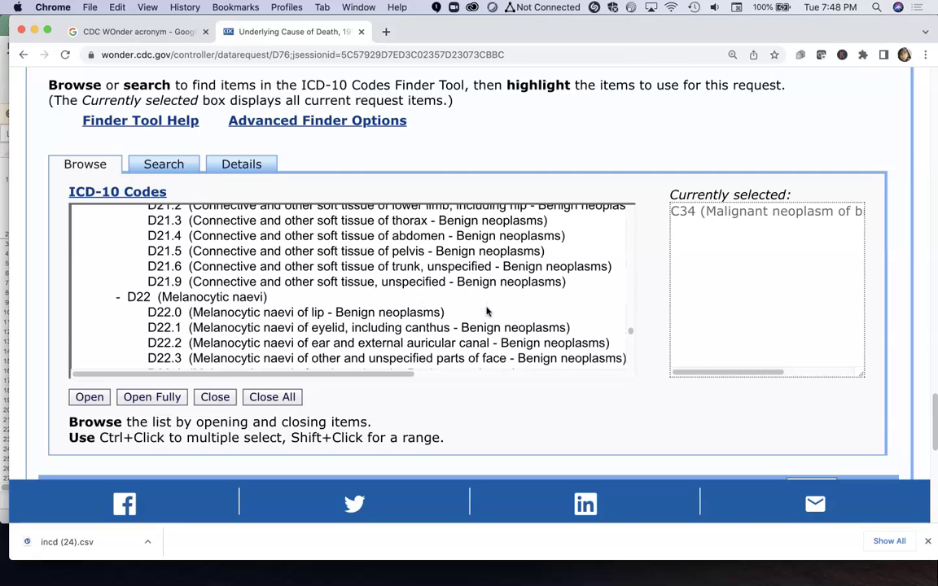
pyautogui.scroll(-15, 487, 312)
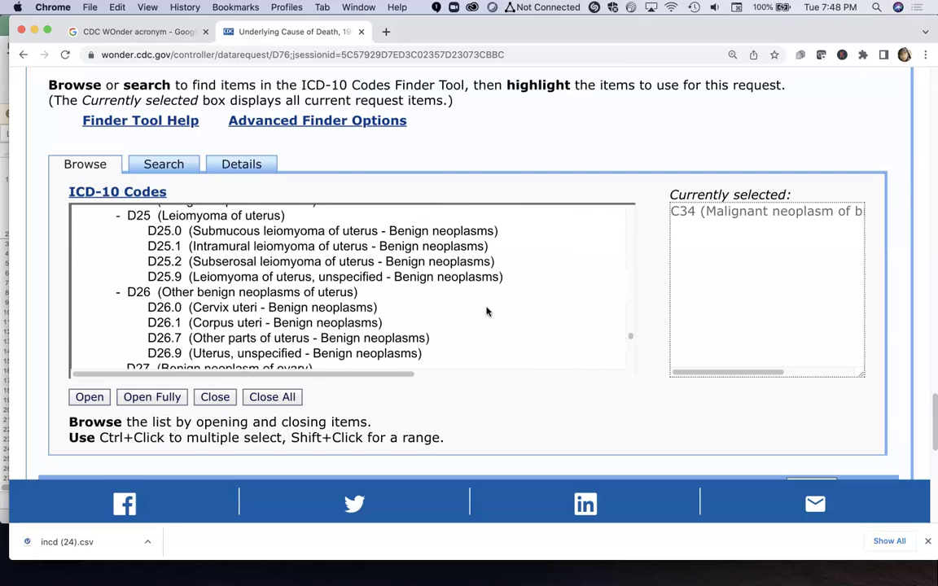
pyautogui.scroll(-20, 486, 312)
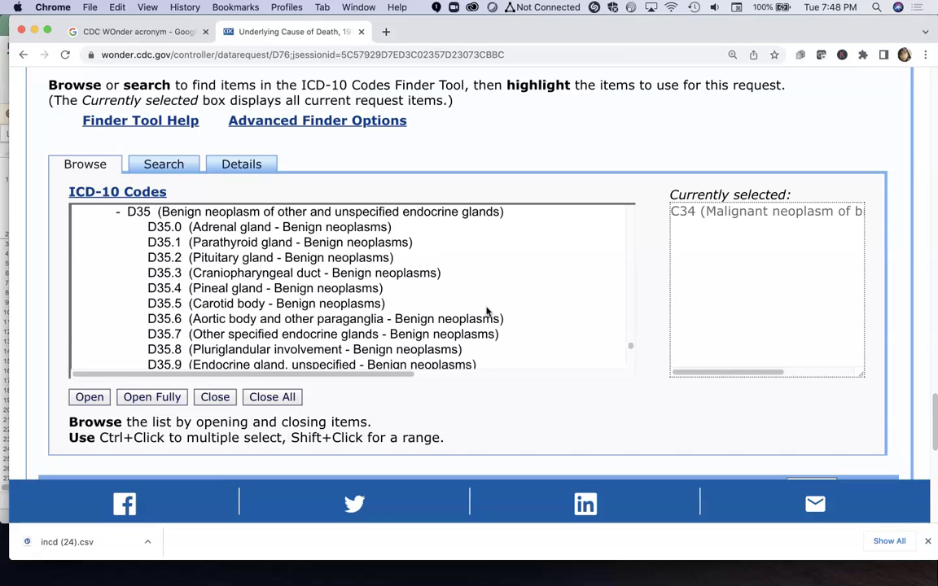
pyautogui.scroll(-10, 486, 312)
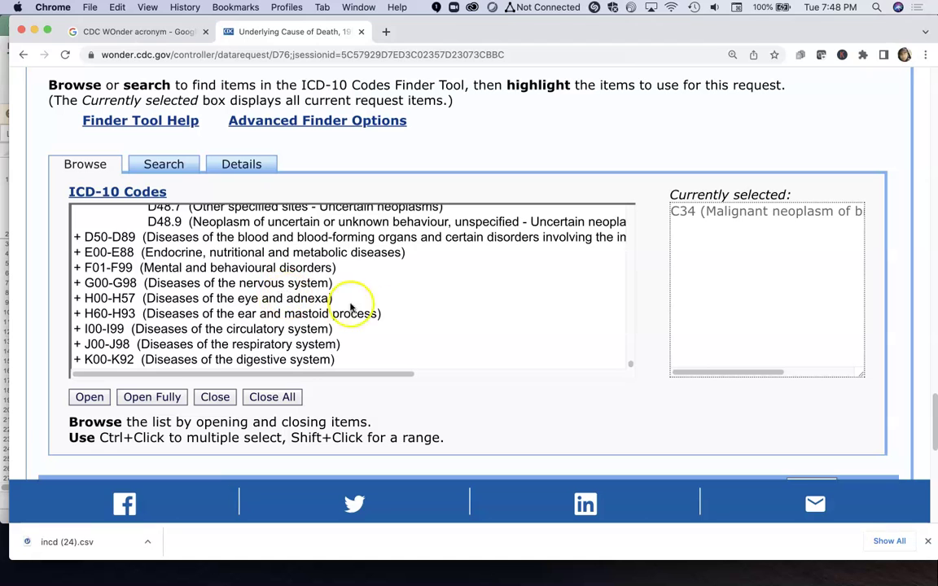
pyautogui.scroll(-2, 393, 316)
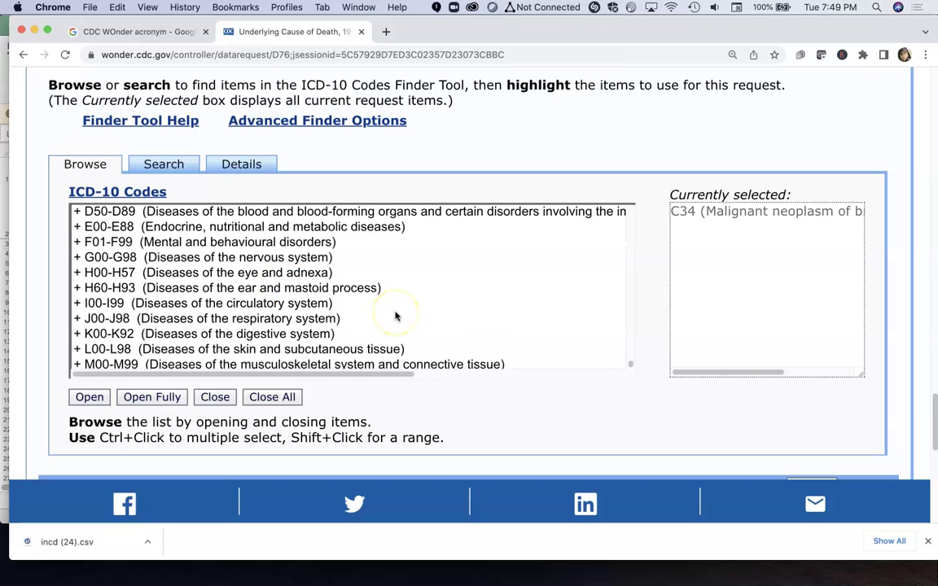
pyautogui.scroll(-1, 396, 317)
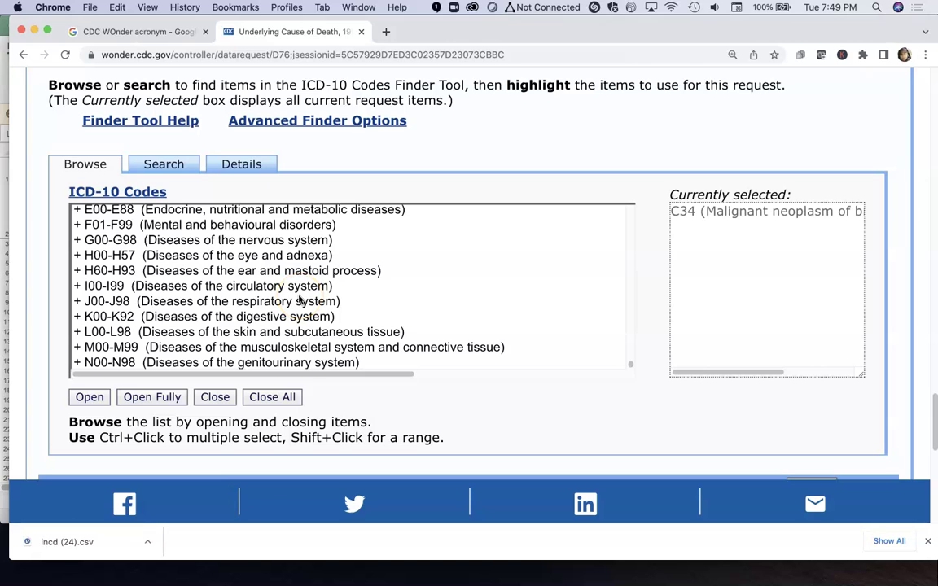
pyautogui.scroll(-1, 299, 301)
pyautogui.scroll(-3, 299, 301)
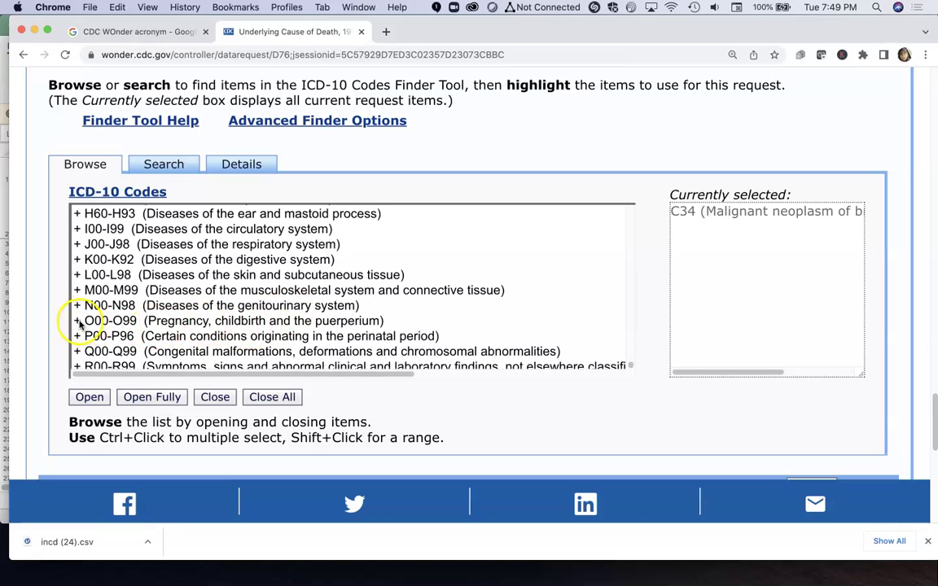
pyautogui.click(80, 324)
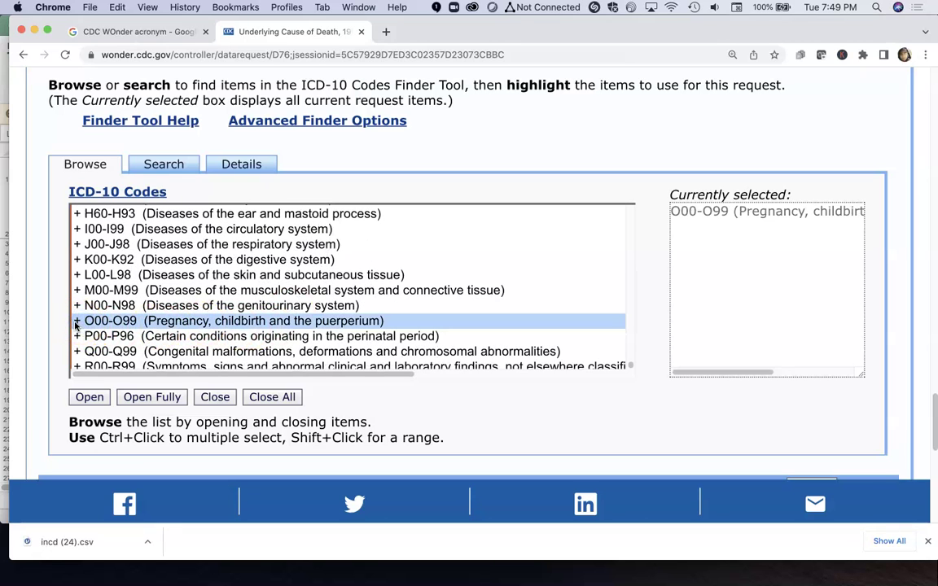
pyautogui.click(141, 399)
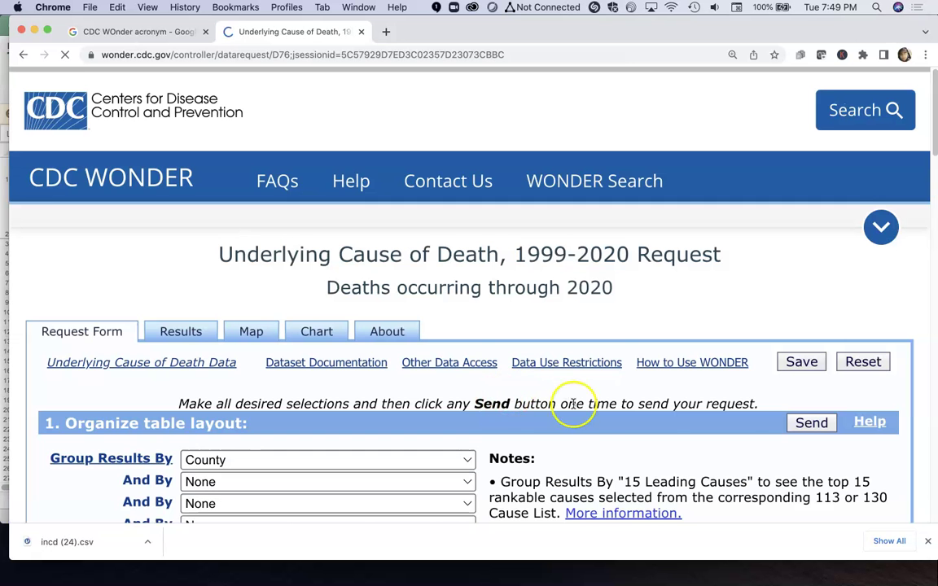
# - Look through the request form's table layout, location and year sections down to the ICD-10 codes list
pyautogui.scroll(-3, 573, 403)
pyautogui.scroll(-10, 573, 403)
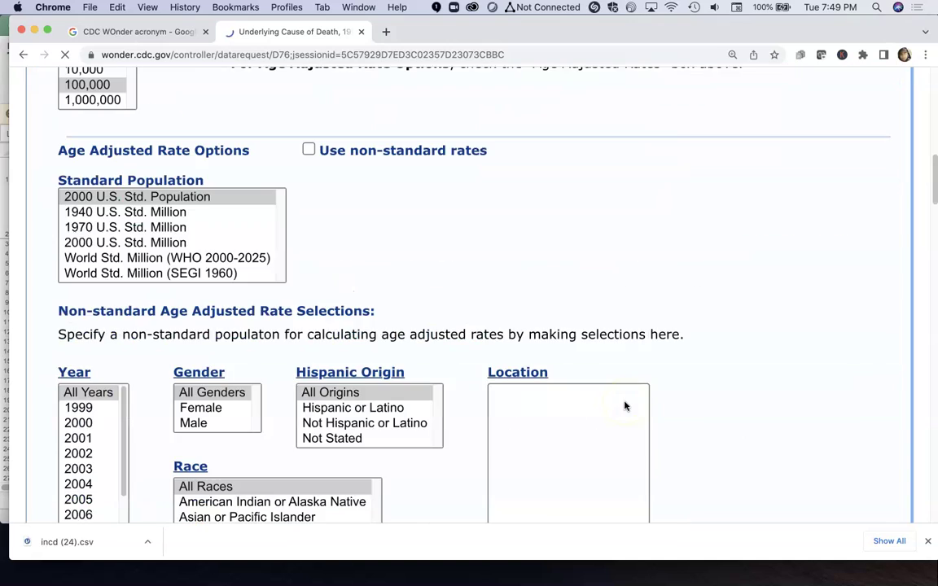
pyautogui.scroll(-10, 625, 406)
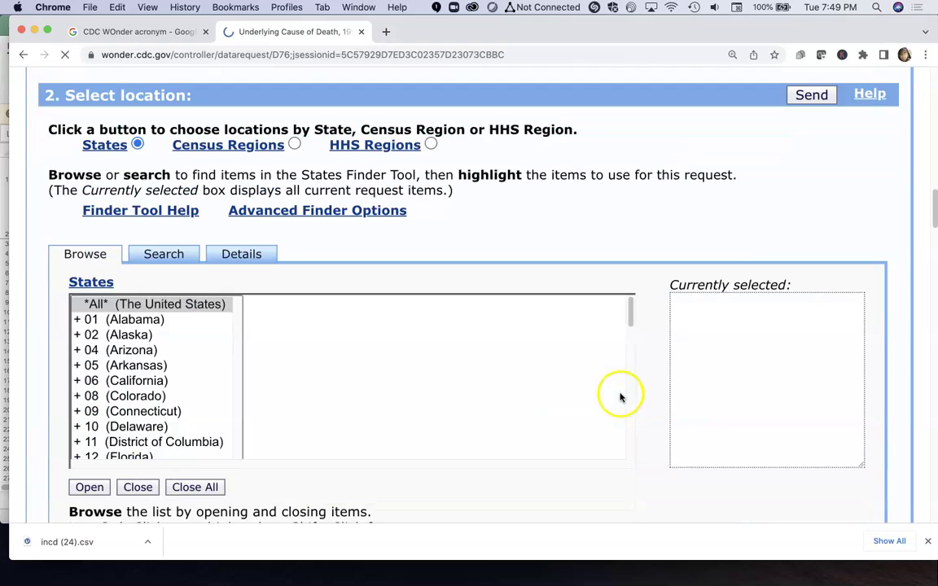
pyautogui.scroll(-5, 622, 393)
pyautogui.scroll(-7, 621, 396)
pyautogui.scroll(-12, 833, 354)
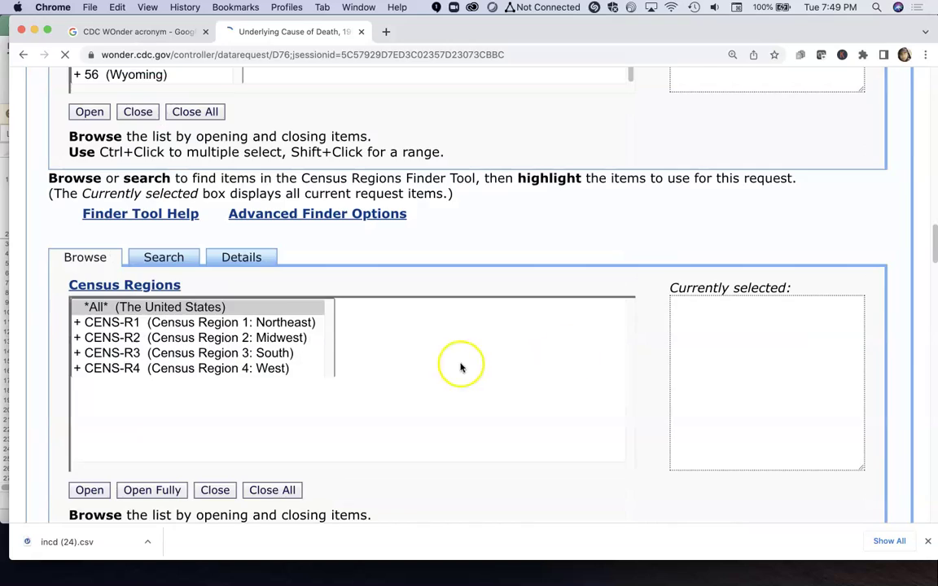
pyautogui.scroll(-3, 462, 367)
pyautogui.scroll(-1, 484, 369)
pyautogui.scroll(-7, 555, 369)
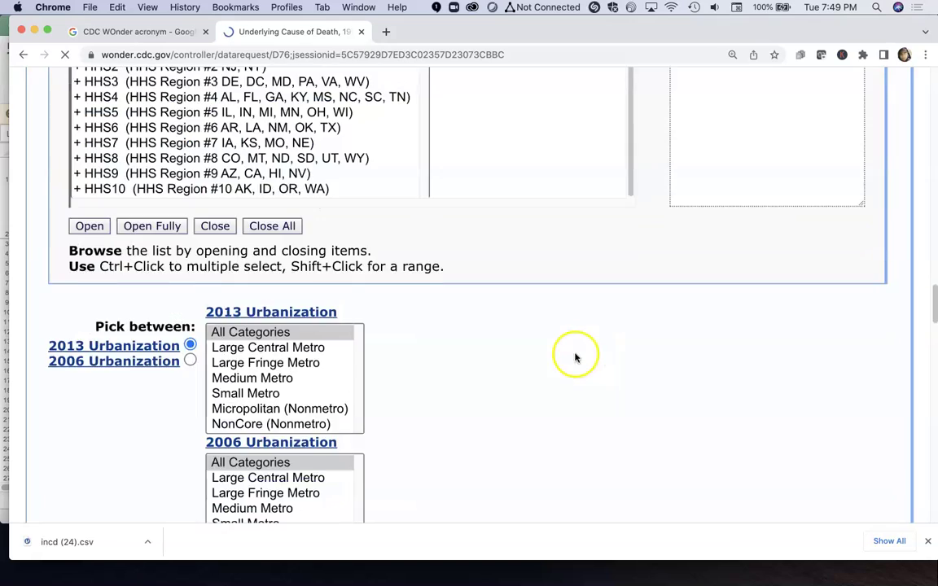
pyautogui.scroll(-17, 552, 352)
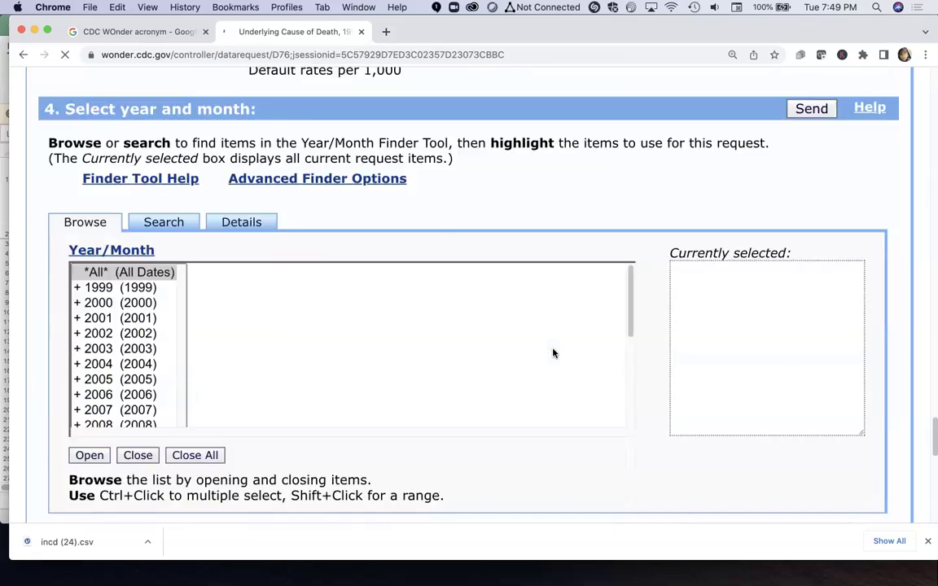
pyautogui.scroll(9, 553, 352)
pyautogui.scroll(12, 553, 355)
pyautogui.scroll(13, 553, 355)
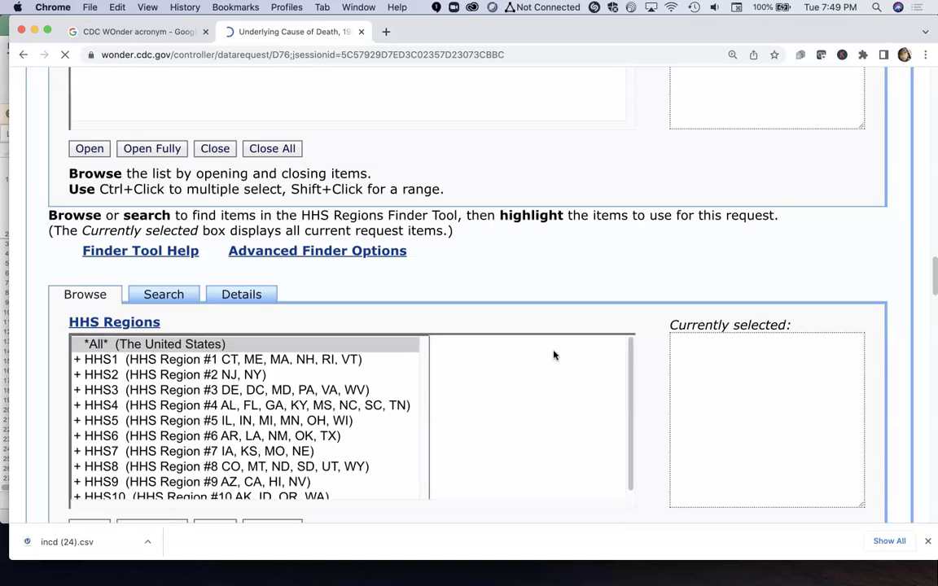
pyautogui.scroll(20, 488, 303)
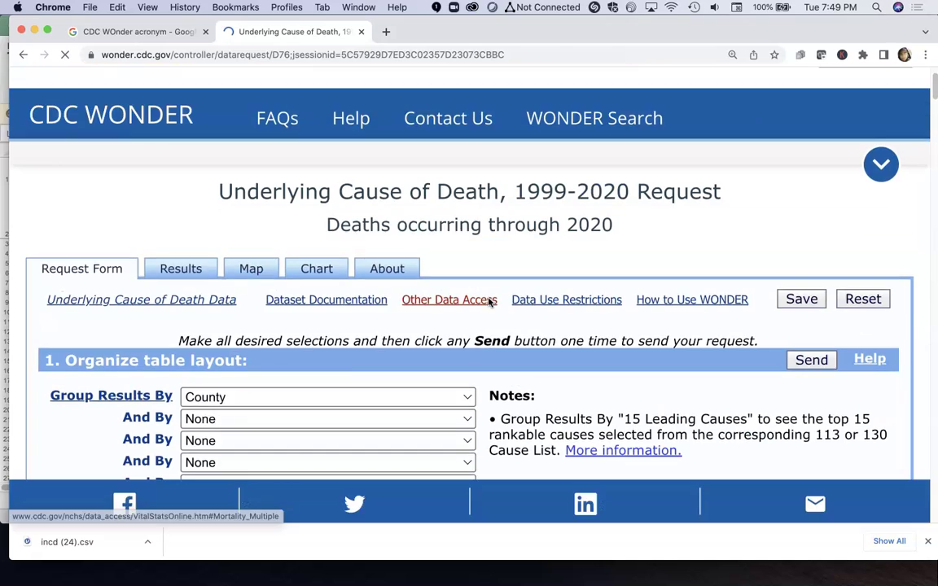
pyautogui.scroll(-15, 491, 306)
pyautogui.scroll(-20, 490, 315)
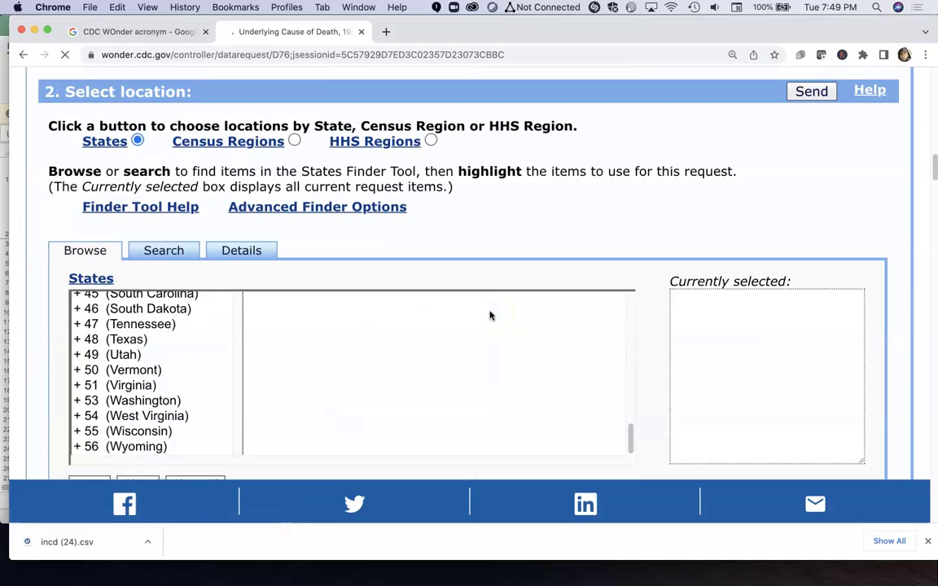
pyautogui.scroll(-3, 490, 316)
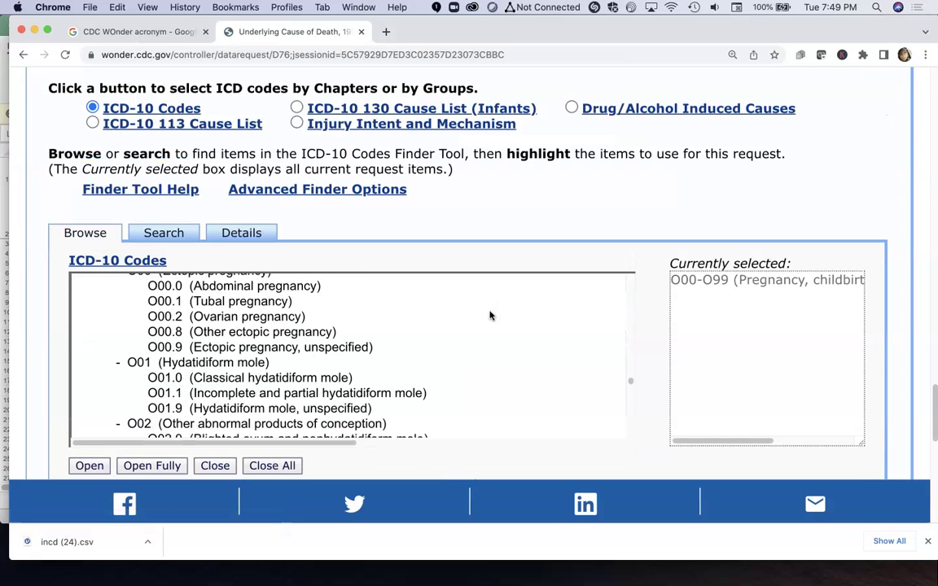
# - Examine the cause codes under O00-O99 (Pregnancy, childbirth and the puerperium), from O00 ectopic pregnancy through the O20-O29 maternal disorders
pyautogui.scroll(3, 489, 318)
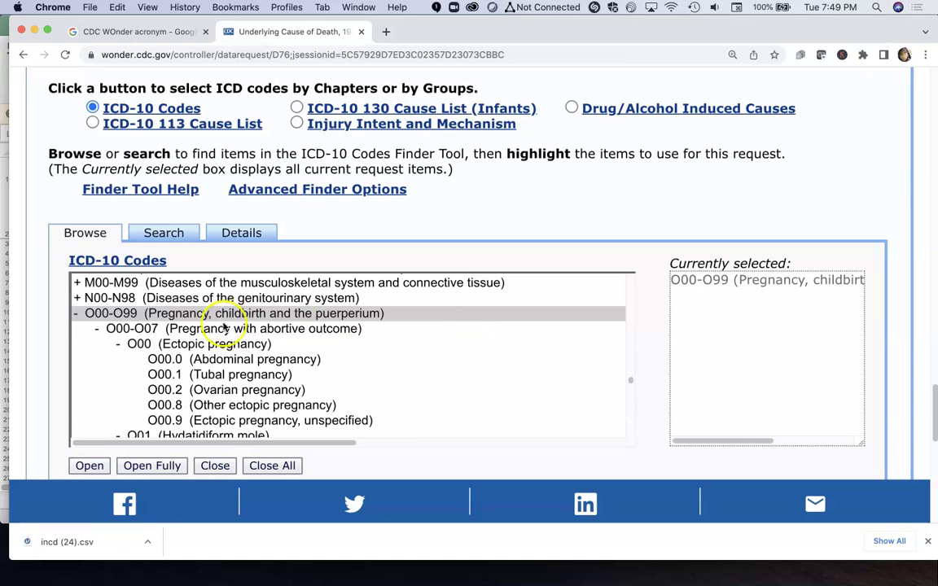
pyautogui.scroll(-1, 226, 328)
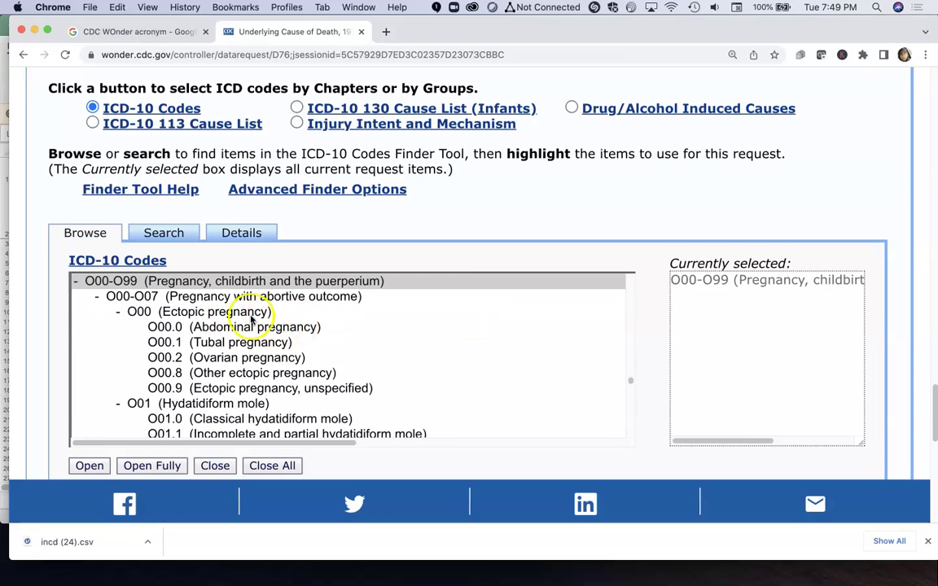
pyautogui.scroll(-4, 254, 321)
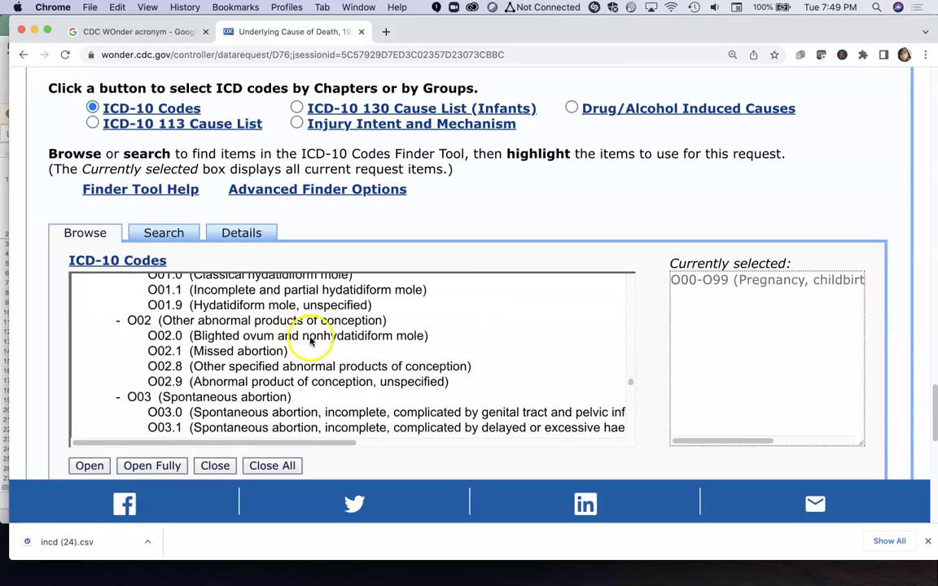
pyautogui.scroll(-10, 320, 337)
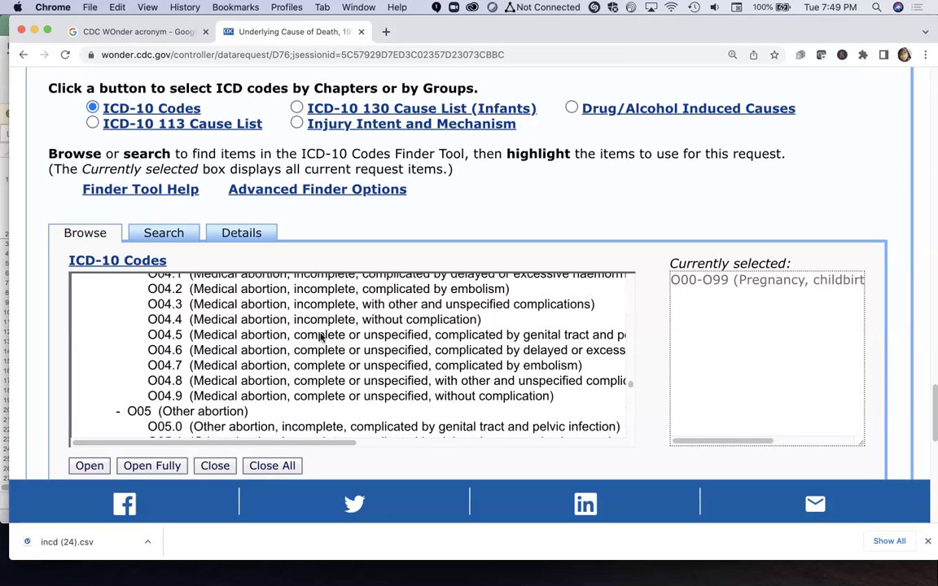
pyautogui.scroll(-6, 321, 337)
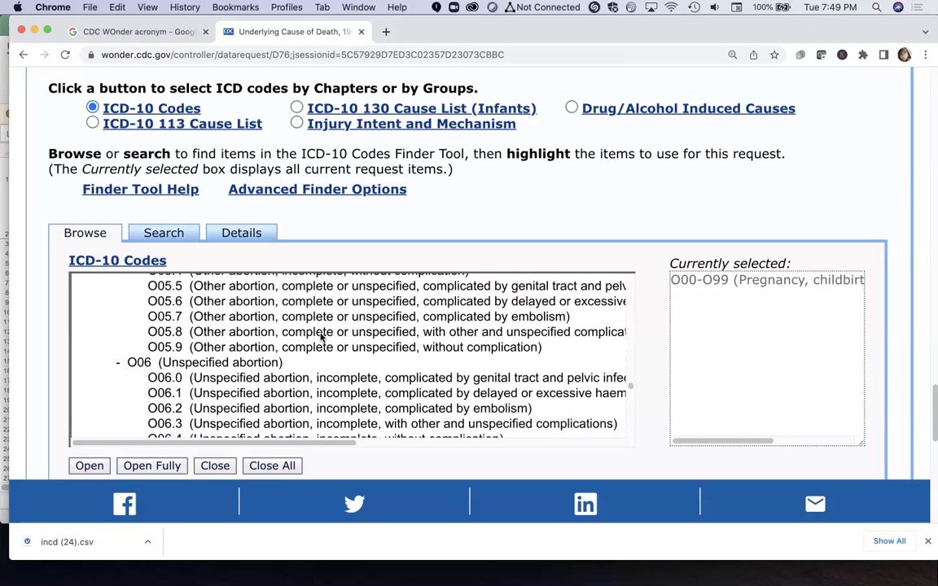
pyautogui.scroll(-20, 322, 337)
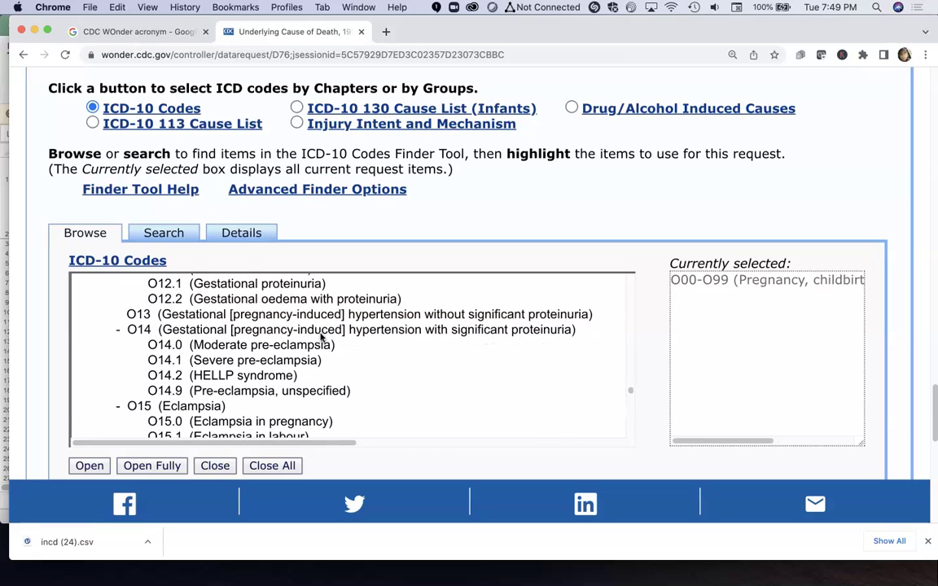
pyautogui.scroll(-7, 322, 337)
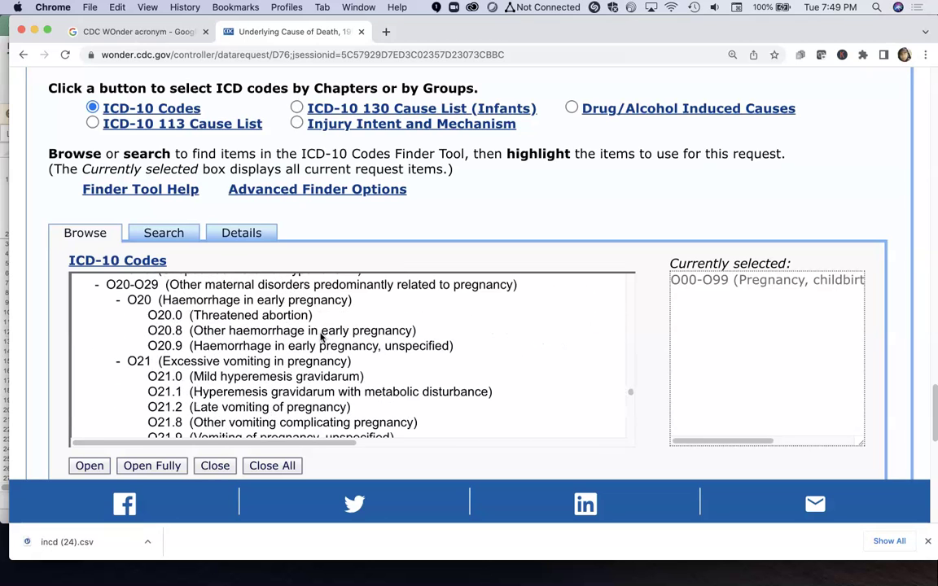
# - Send the request for county deaths from O00-O99 (Pregnancy, childbirth and the puerperium)
pyautogui.scroll(-15, 472, 371)
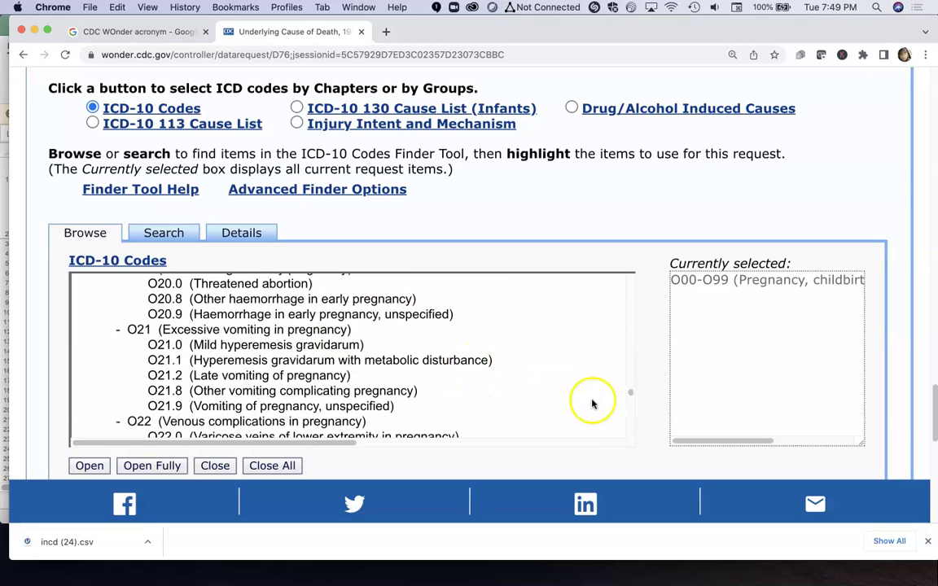
pyautogui.scroll(-10, 704, 381)
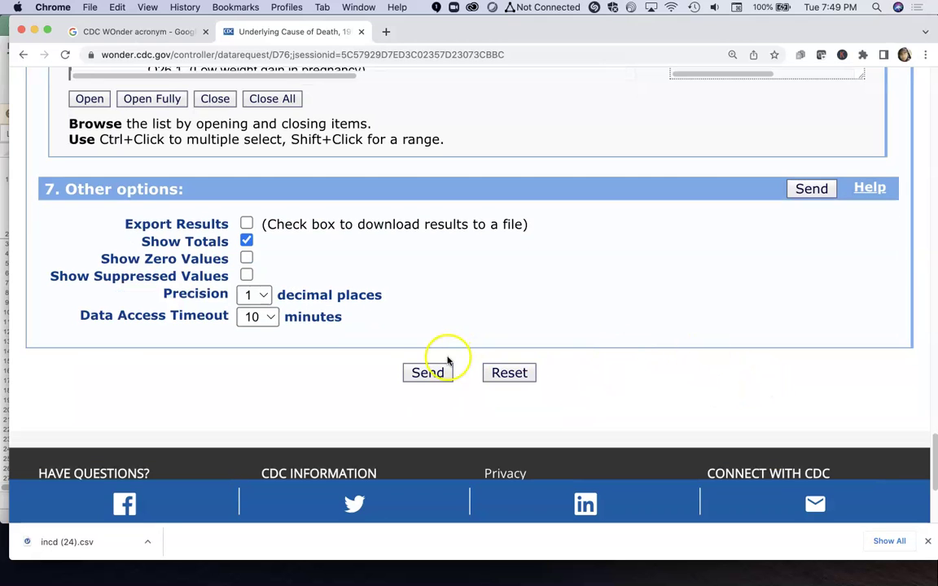
pyautogui.click(437, 371)
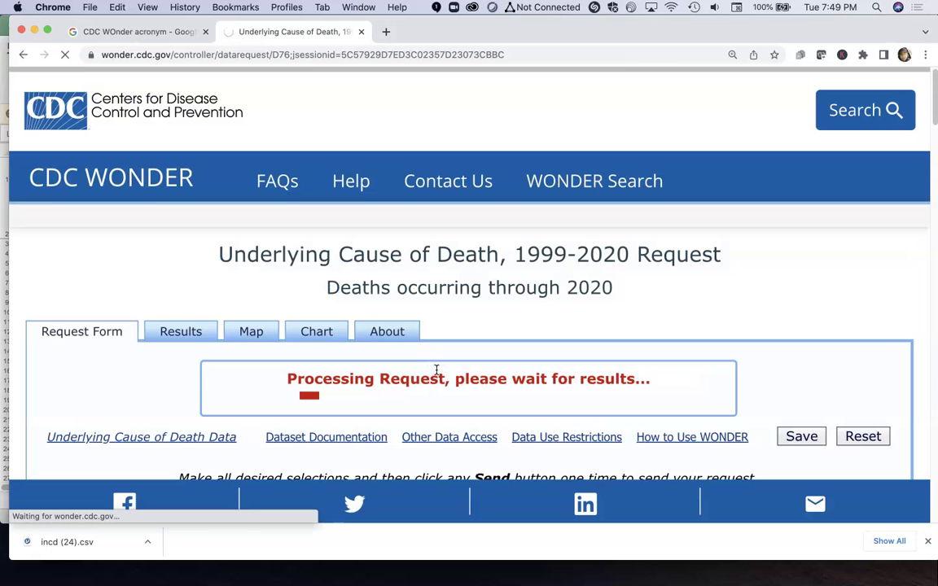
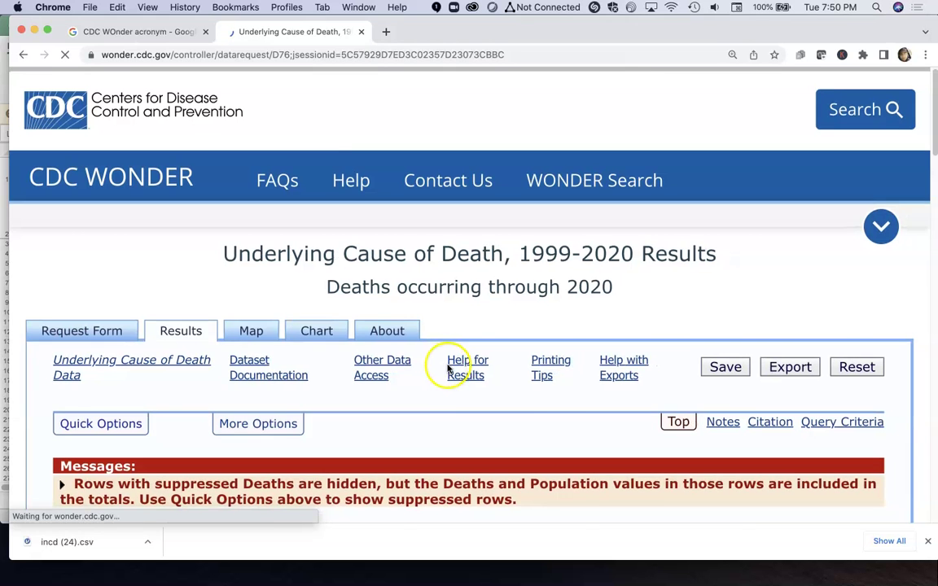
# - Sort the county results by Deaths in descending order and view the highest-ranked counties
pyautogui.scroll(-5, 446, 370)
pyautogui.scroll(1, 545, 349)
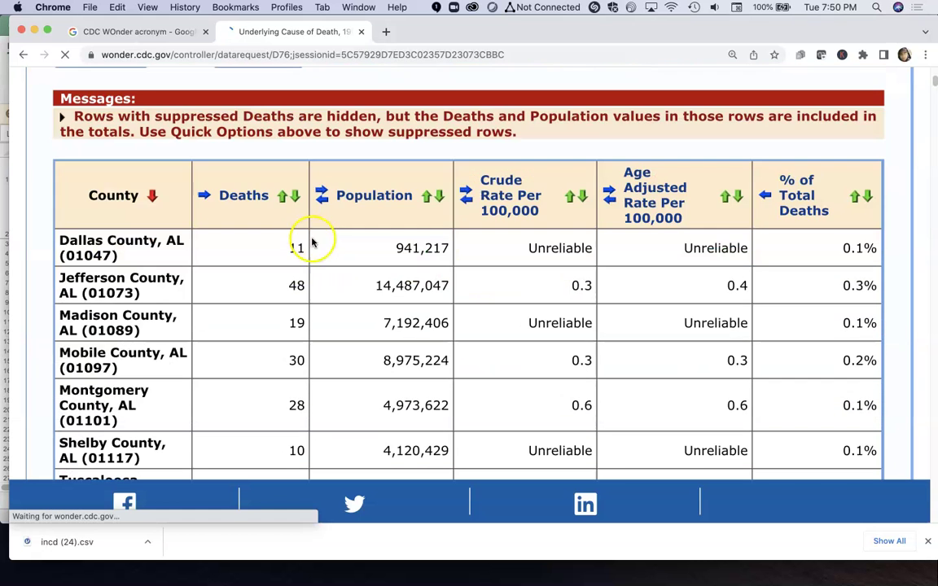
pyautogui.click(294, 196)
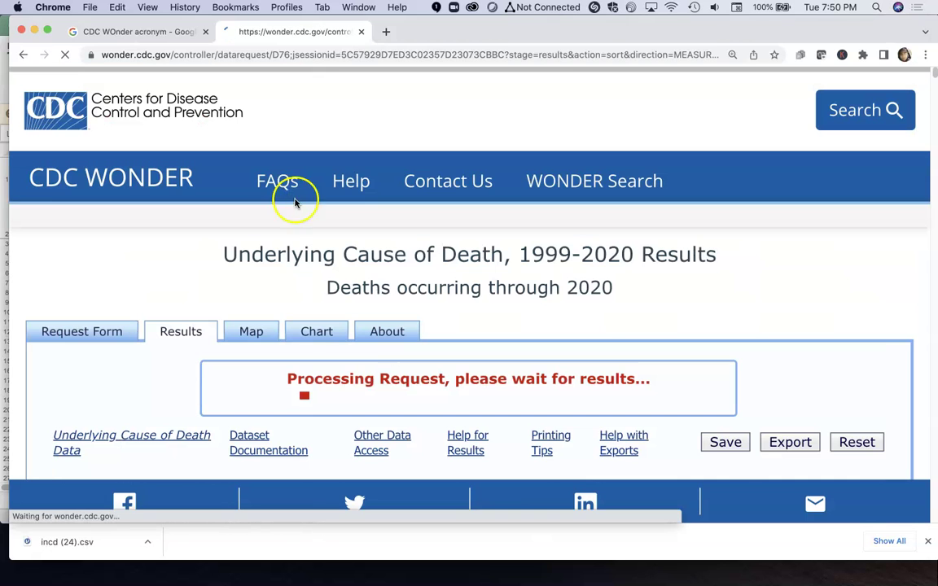
pyautogui.scroll(-3, 393, 318)
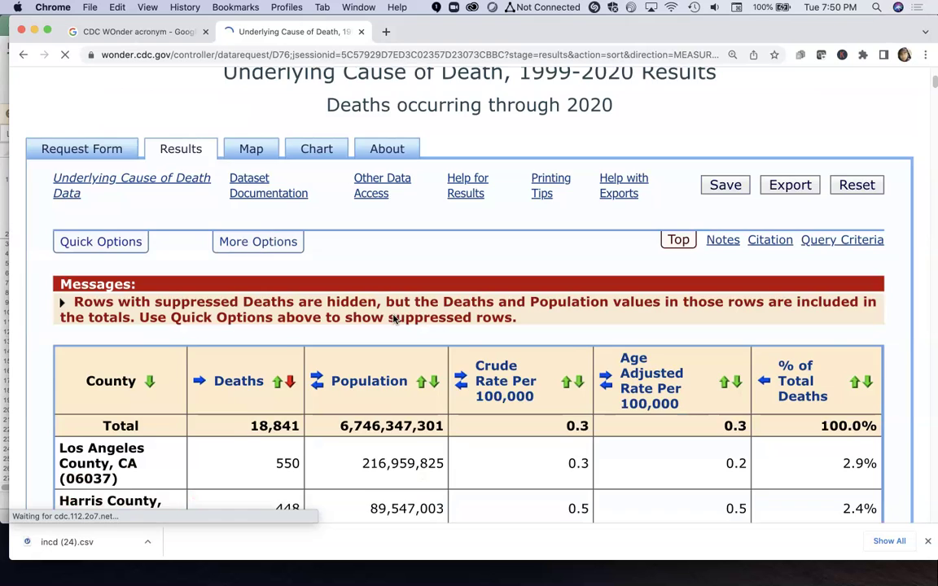
pyautogui.scroll(-3, 322, 347)
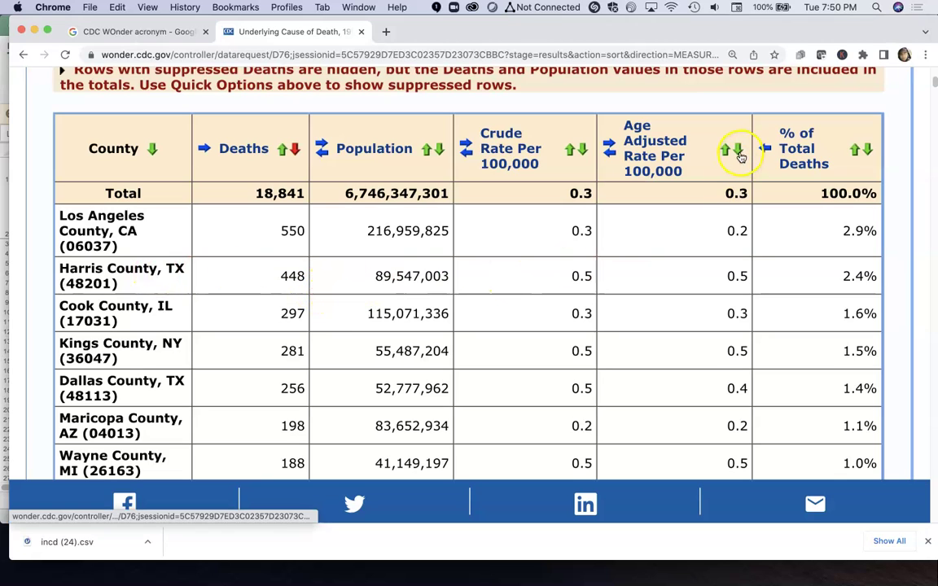
# - Sort the county results by Crude Rate Per 100,000 in descending order and look through the highest-ranked counties
pyautogui.click(583, 151)
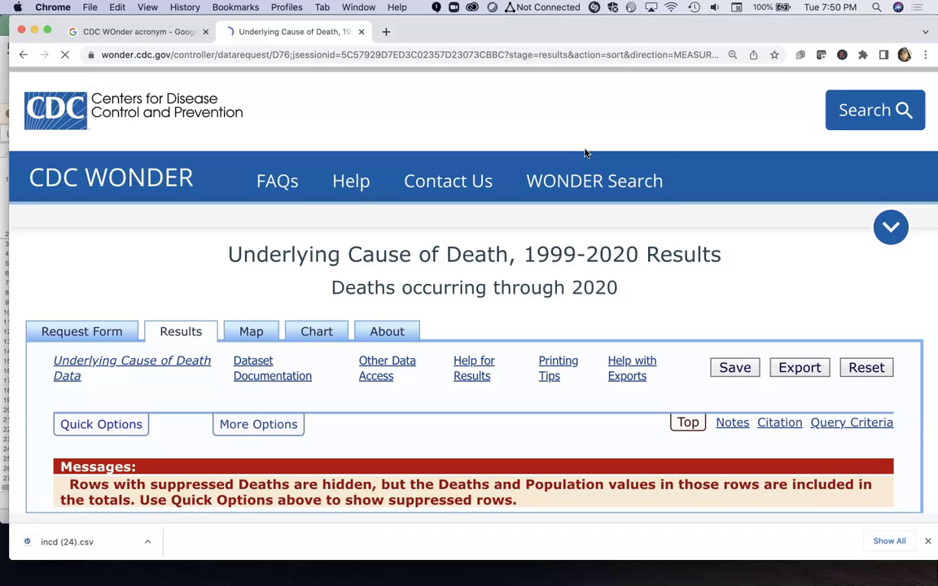
pyautogui.scroll(-3, 733, 261)
pyautogui.scroll(-4, 772, 315)
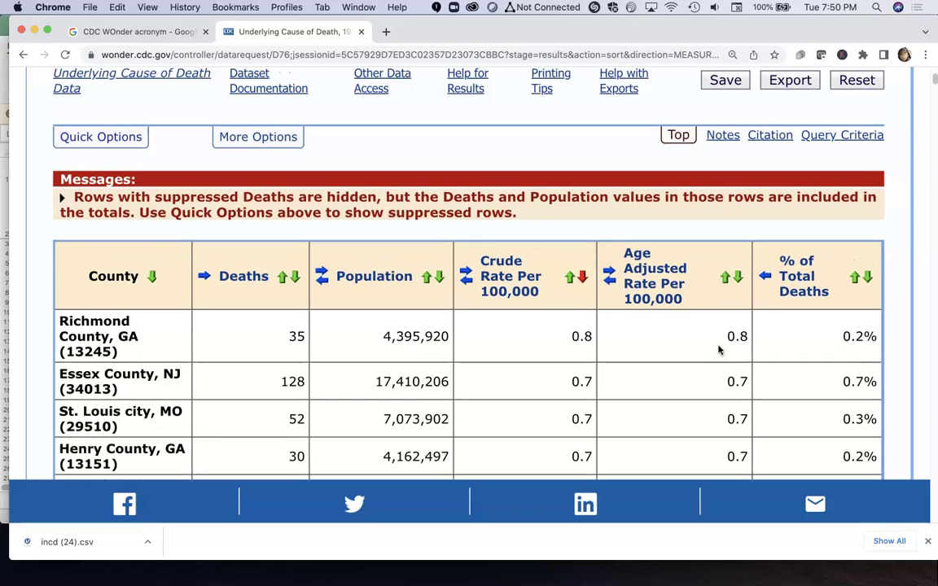
pyautogui.scroll(-3, 718, 350)
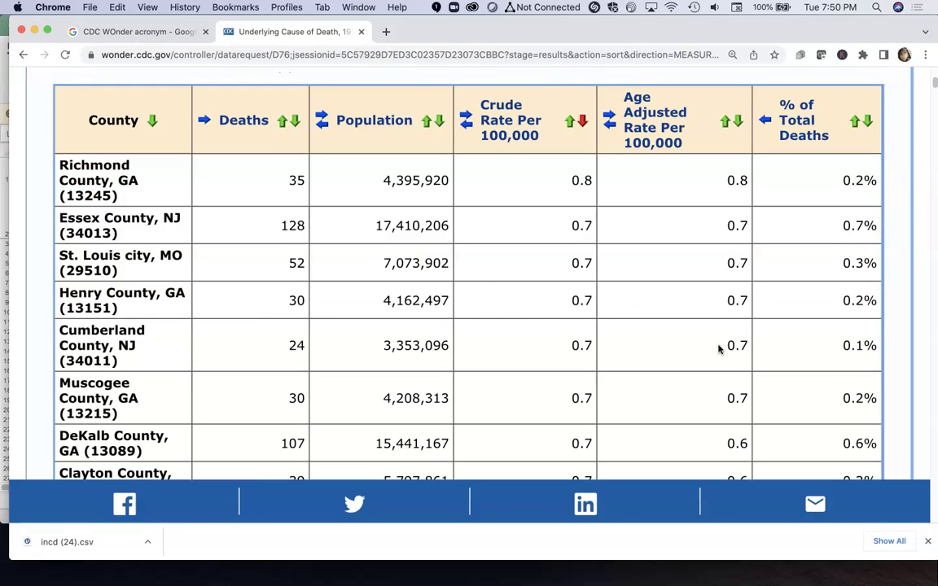
pyautogui.scroll(-3, 144, 247)
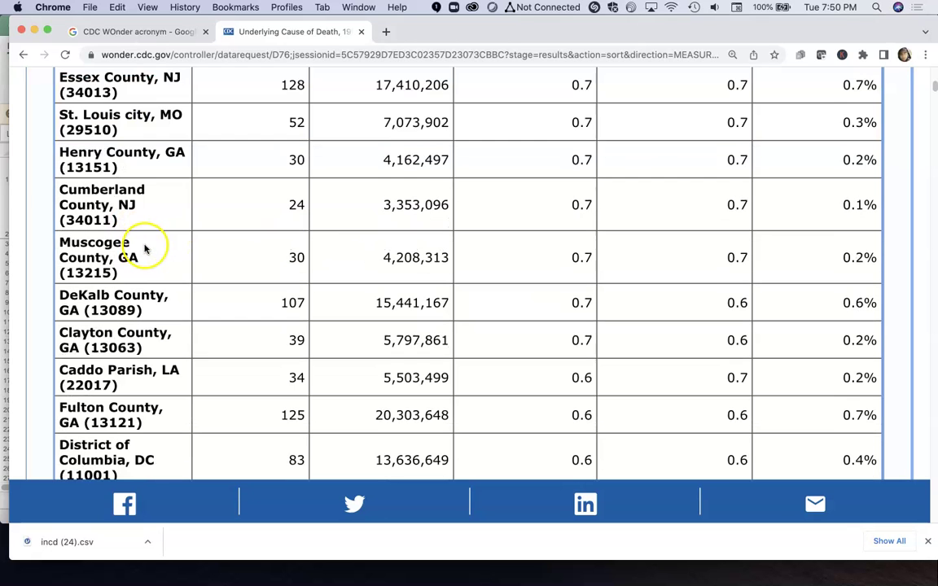
pyautogui.scroll(-3, 145, 249)
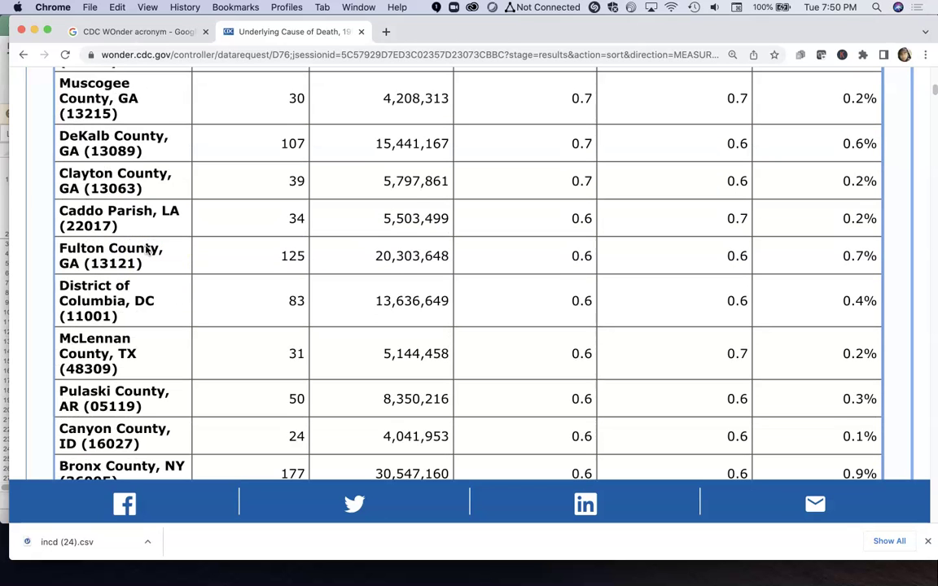
pyautogui.scroll(-1, 147, 249)
# - Sort the county results by Age Adjusted Rate Per 100,000 in descending order and look through the ranked counties
pyautogui.scroll(3, 455, 171)
pyautogui.scroll(10, 674, 419)
pyautogui.scroll(-2, 733, 387)
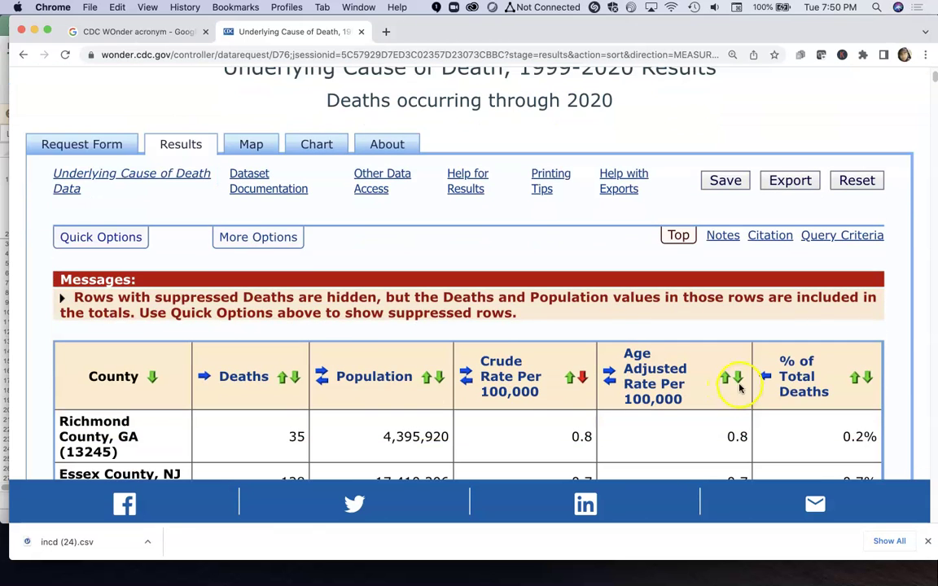
pyautogui.click(737, 378)
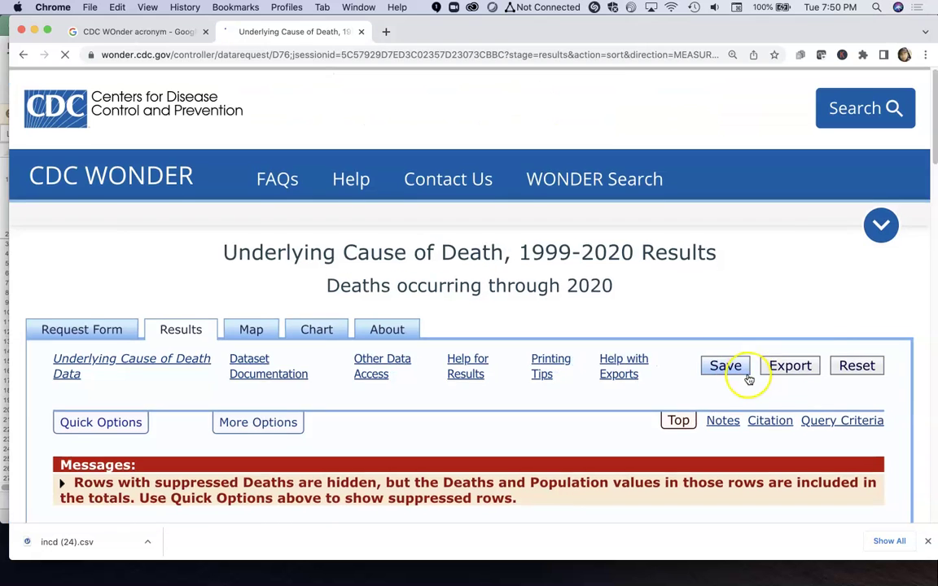
pyautogui.scroll(-4, 745, 374)
pyautogui.scroll(-4, 747, 379)
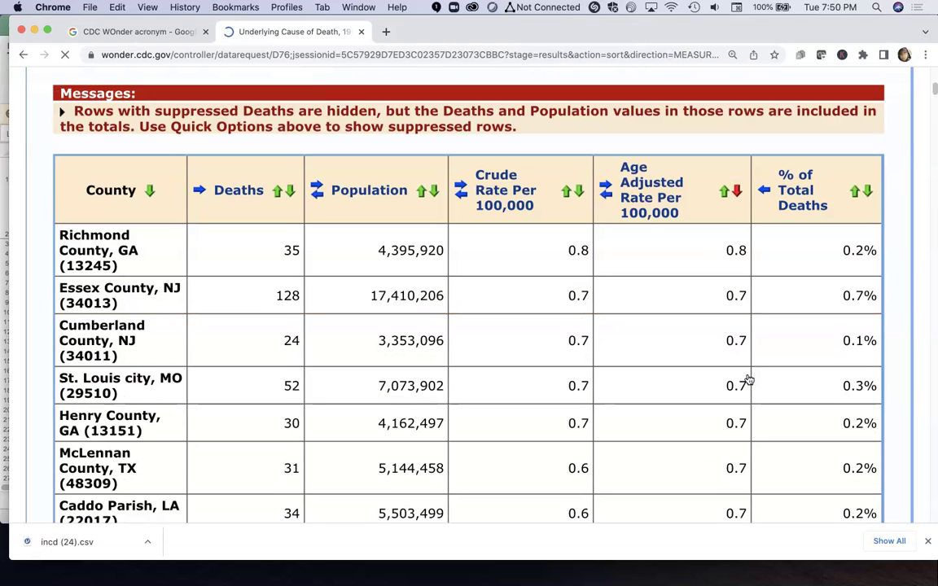
pyautogui.scroll(-12, 139, 298)
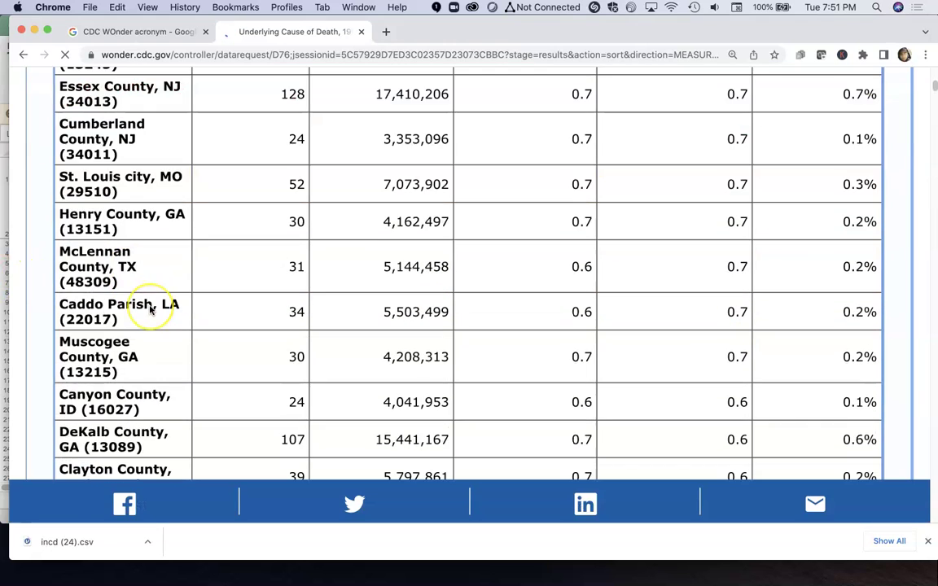
pyautogui.scroll(-20, 150, 309)
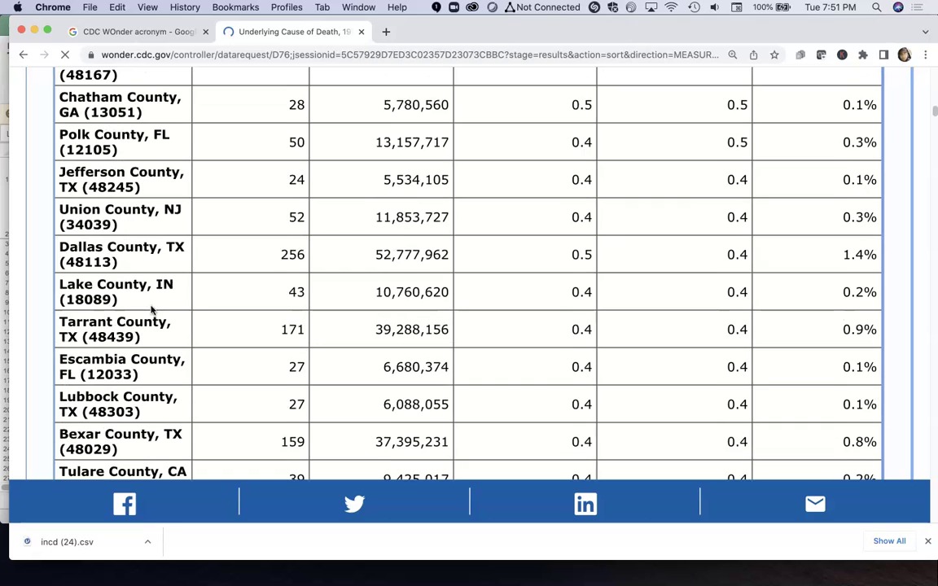
pyautogui.scroll(-15, 156, 309)
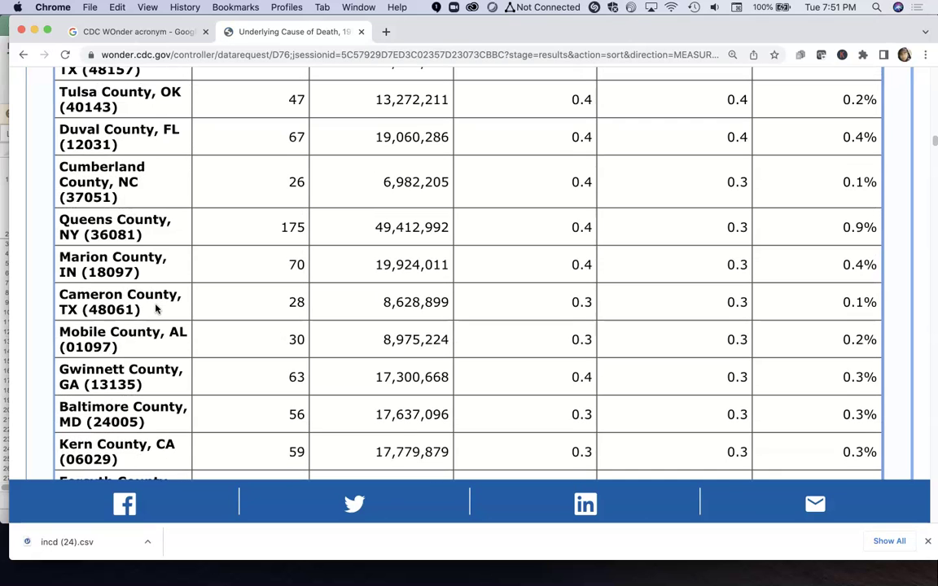
# - Examine the counties ranked by age adjusted rate, including the deaths and rates of the highest-ranked ones
pyautogui.scroll(-10, 156, 308)
pyautogui.scroll(20, 157, 308)
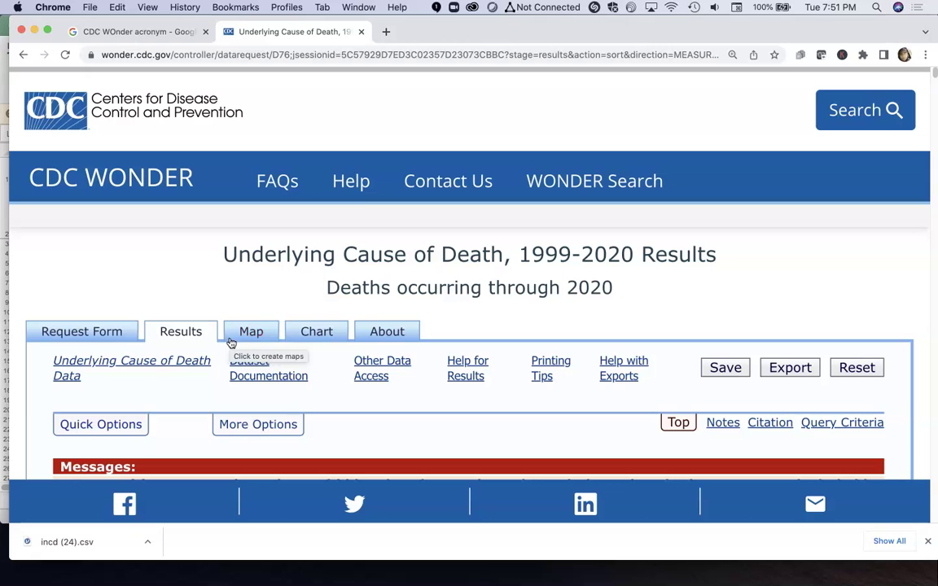
pyautogui.scroll(-10, 523, 341)
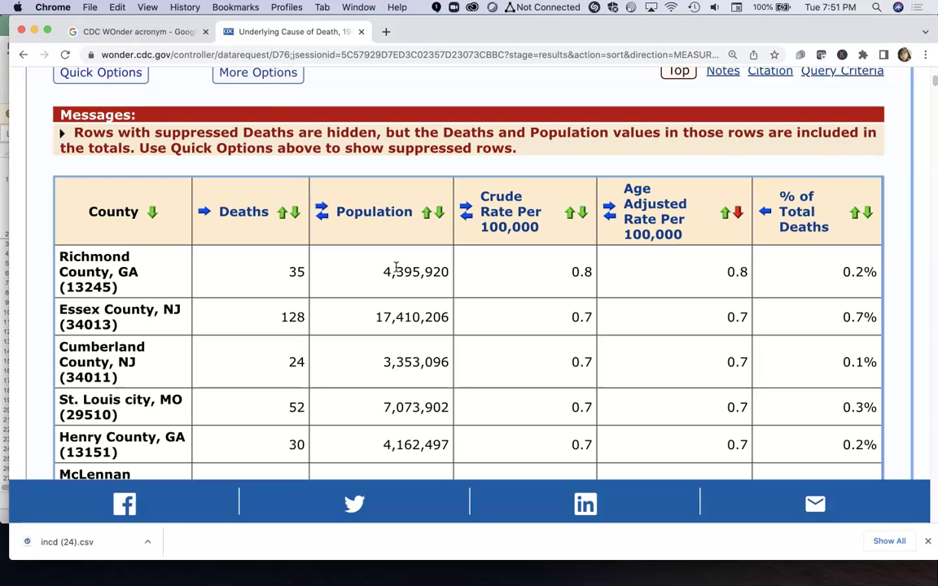
pyautogui.scroll(-3, 396, 267)
pyautogui.scroll(1, 660, 282)
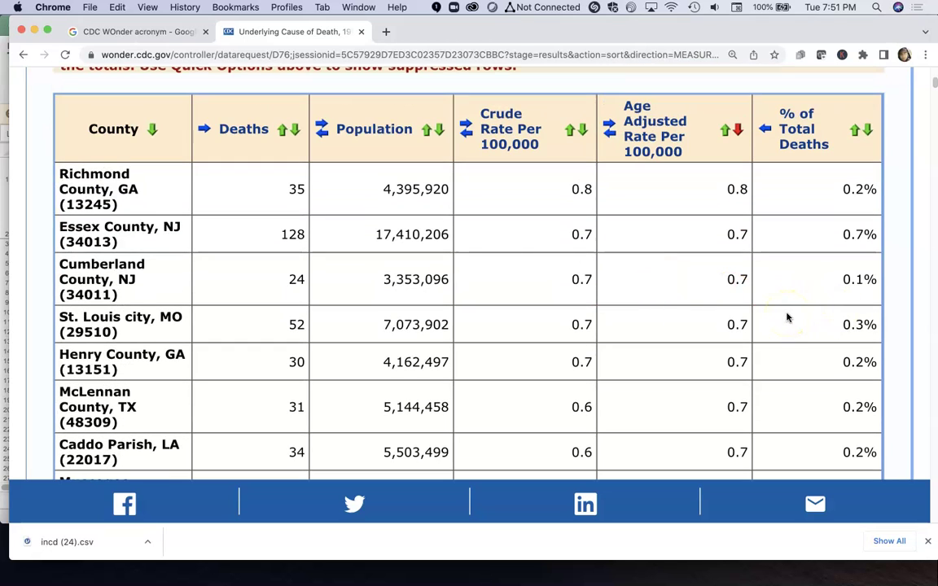
# - Sort the county results by % of Total Deaths in descending order and examine the deaths and percentage for Los Angeles County, CA
pyautogui.scroll(-1, 787, 317)
pyautogui.scroll(3, 858, 241)
pyautogui.click(859, 218)
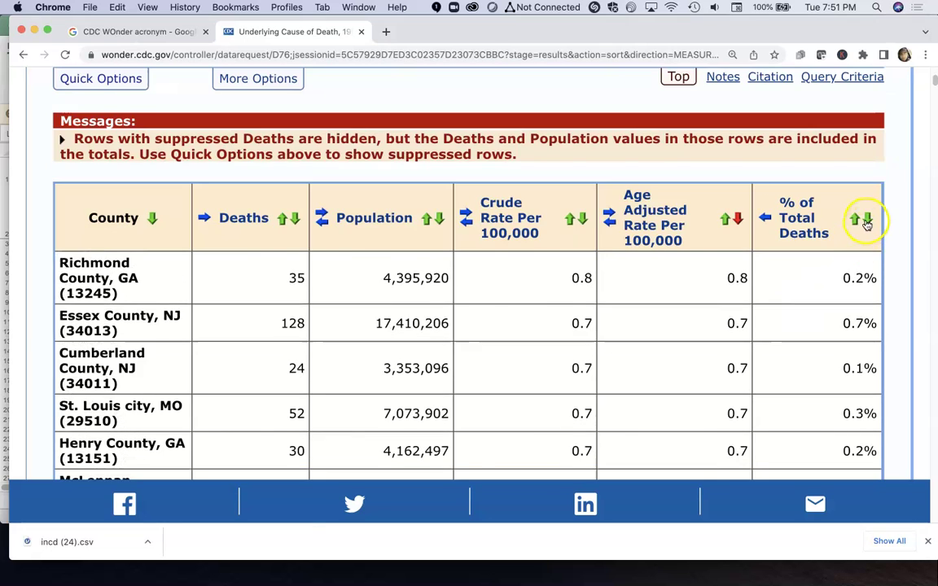
pyautogui.scroll(-4, 848, 398)
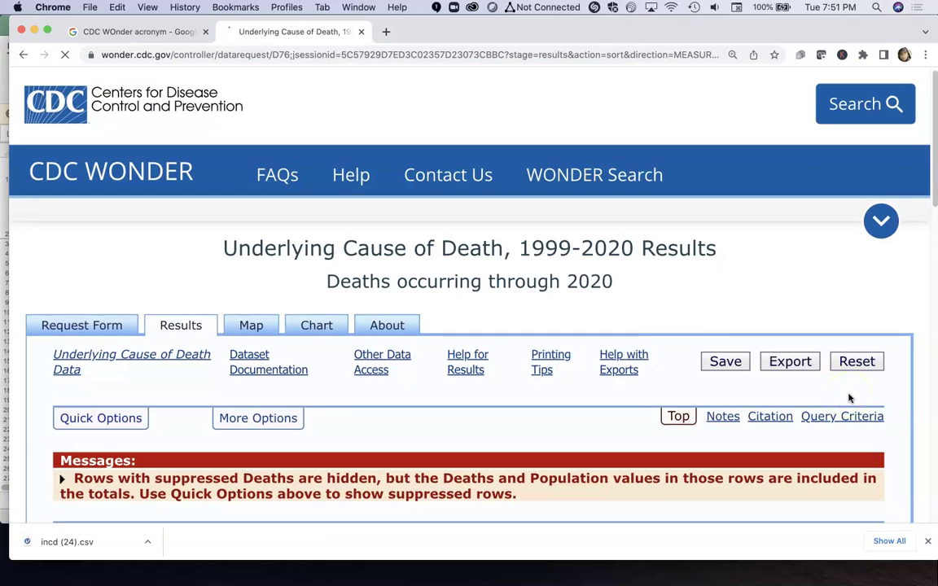
pyautogui.scroll(-3, 850, 398)
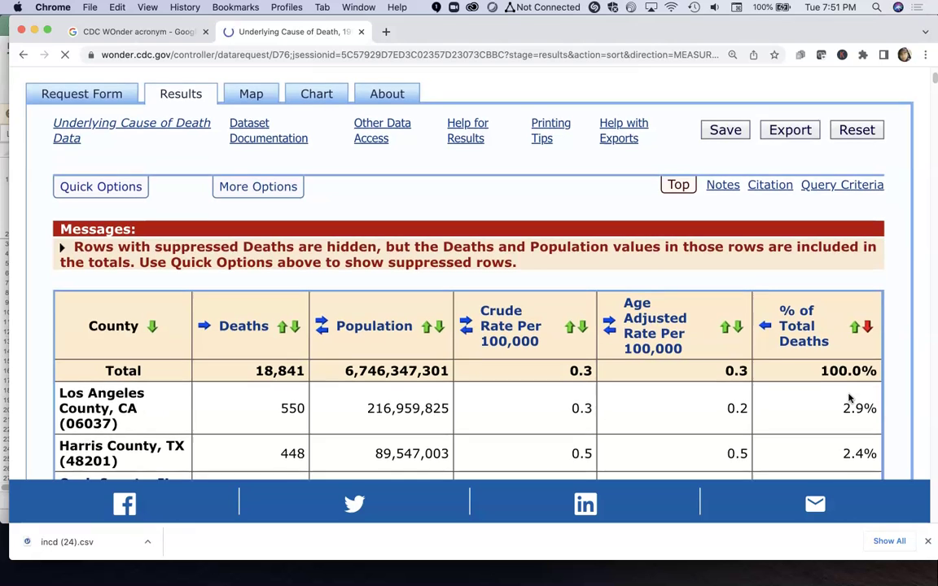
pyautogui.scroll(-1, 849, 398)
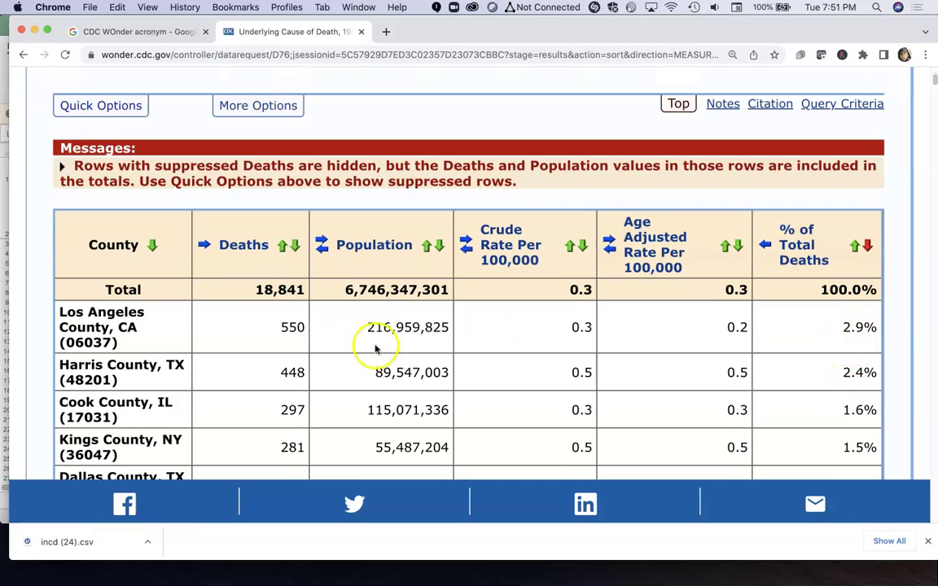
pyautogui.doubleClick(293, 327)
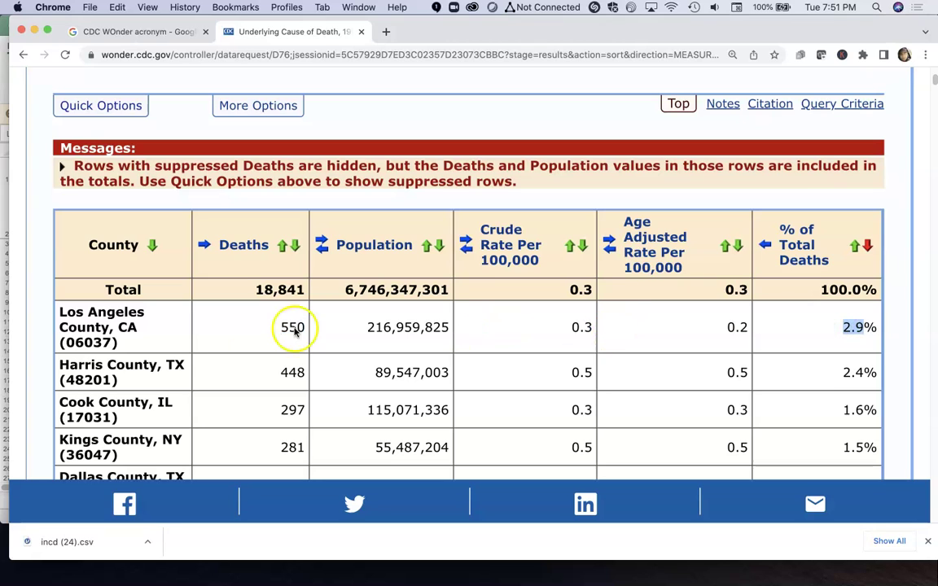
pyautogui.click(81, 326)
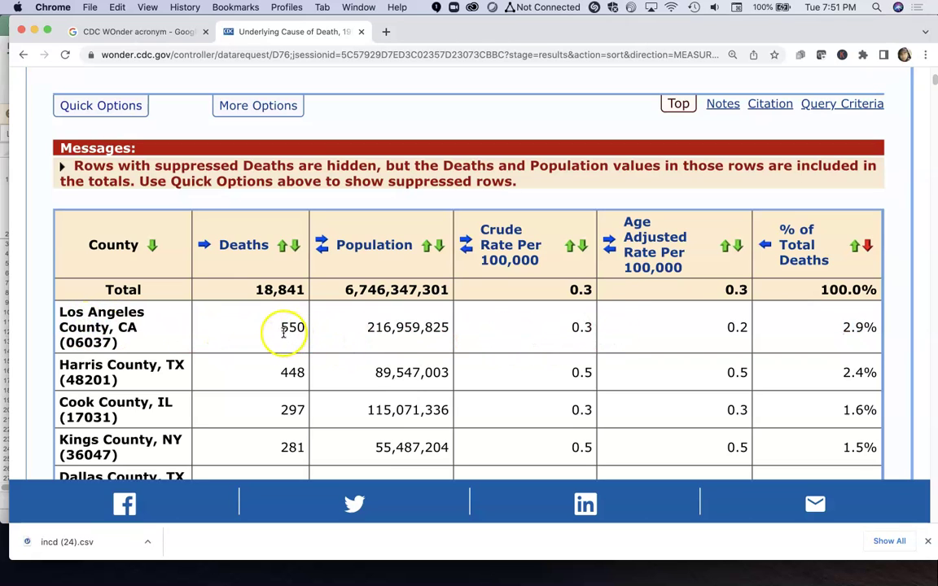
pyautogui.scroll(-2, 627, 380)
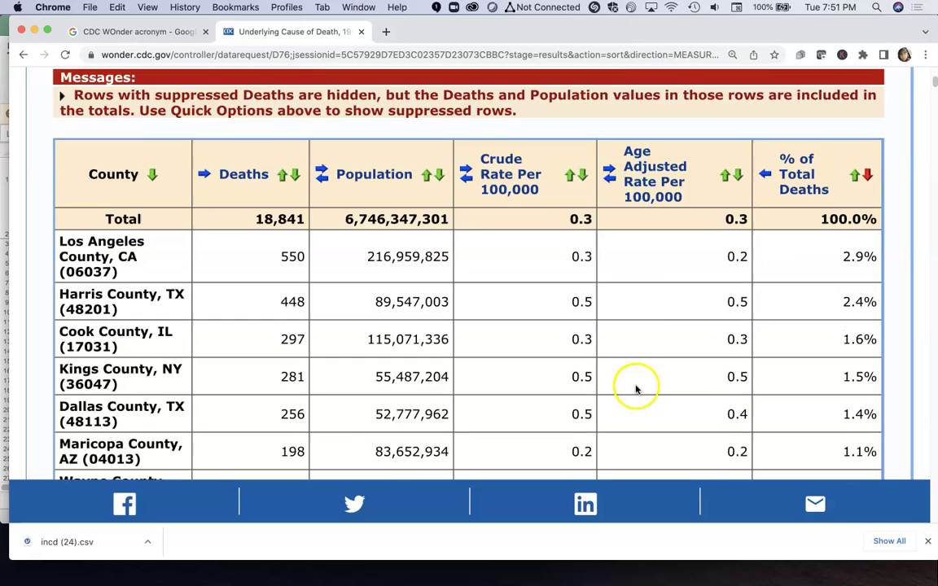
# - Open the Underlying Cause of Death Data overview page and look through its available mortality datasets and description
pyautogui.scroll(6, 636, 387)
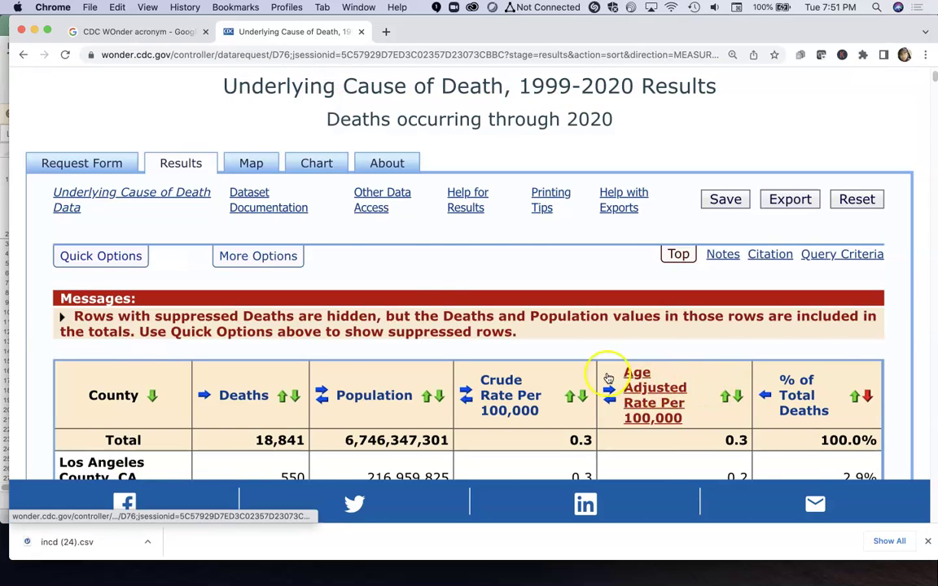
pyautogui.scroll(4, 608, 377)
pyautogui.click(186, 331)
pyautogui.click(177, 362)
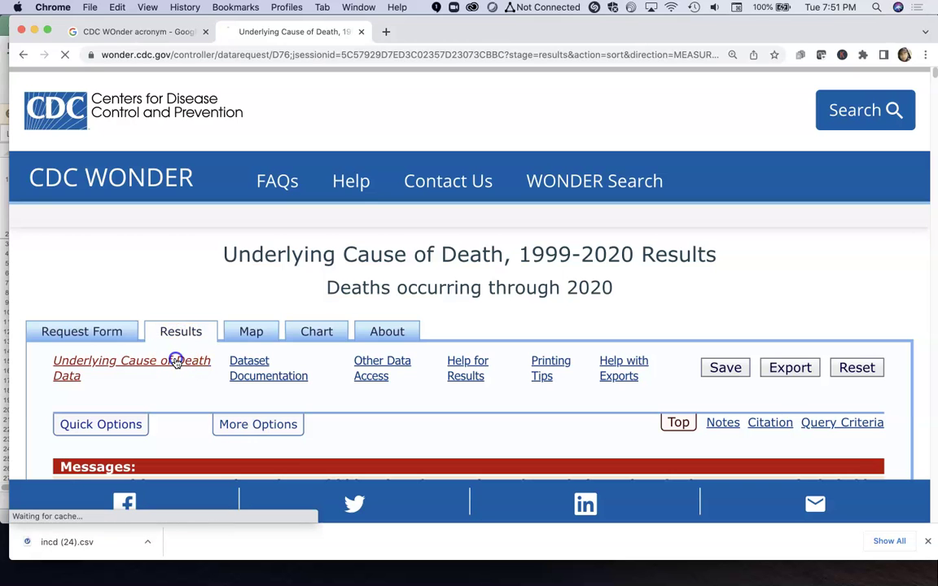
pyautogui.scroll(-3, 257, 309)
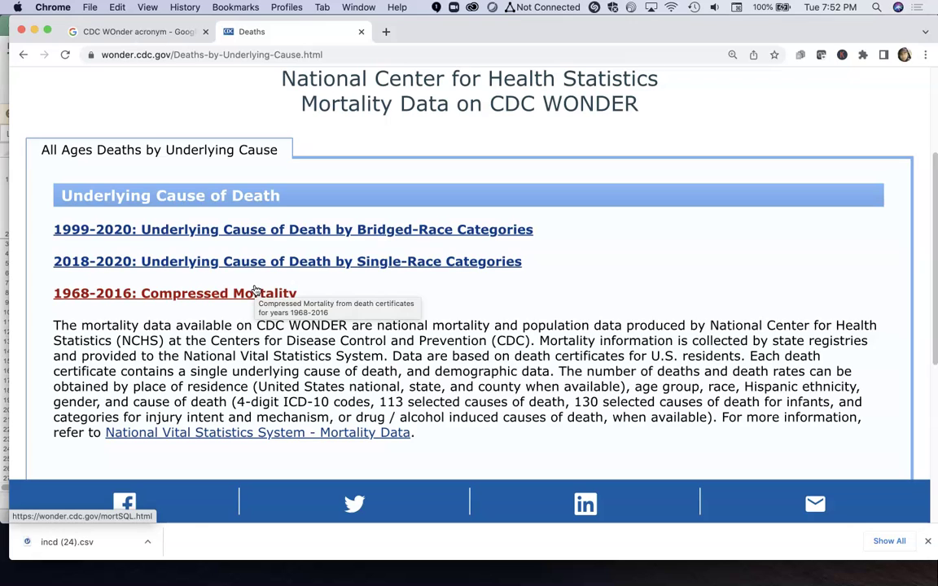
pyautogui.scroll(-1, 268, 432)
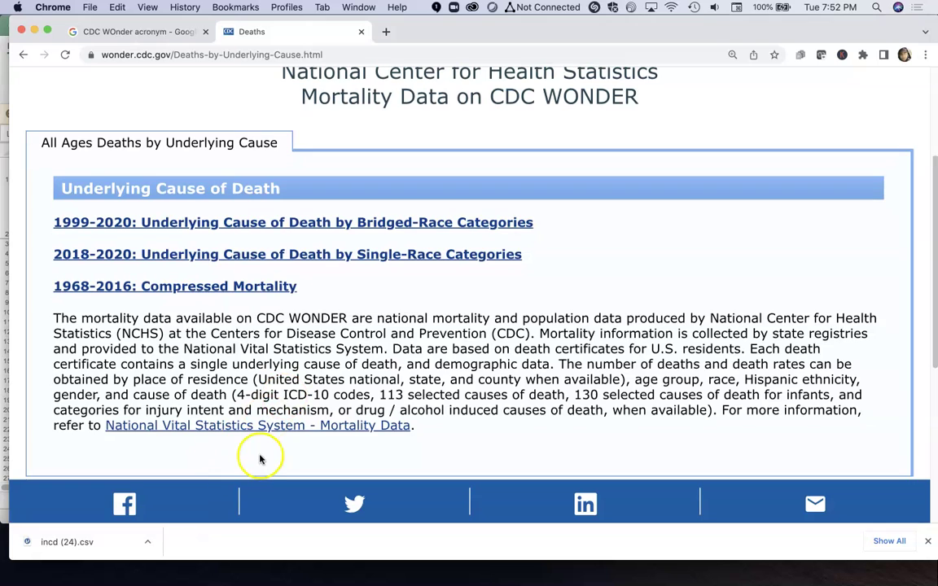